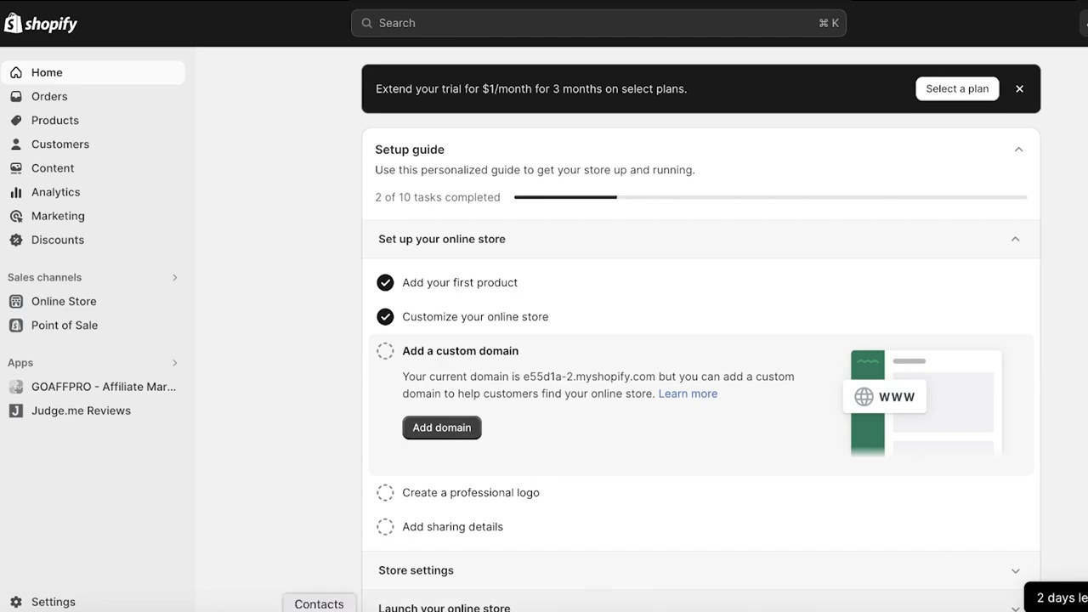
Open the store Settings to show Store details for My Store.
{"action": "left_click", "coordinate": [18, 600]}
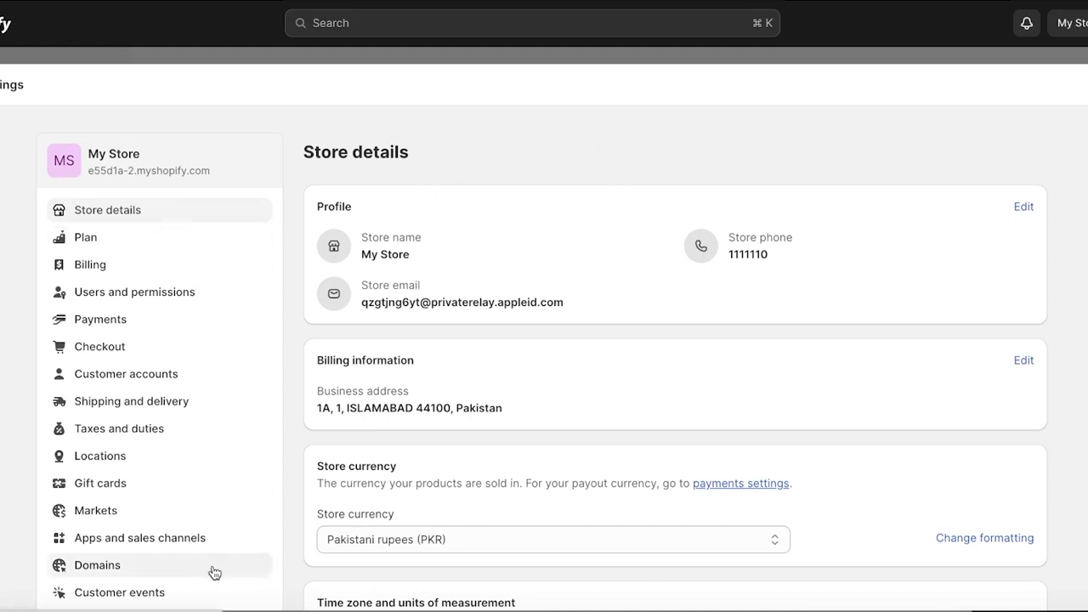
Open Payments settings and scroll through providers, supported methods and manual payment options.
{"action": "left_click", "coordinate": [170, 328]}
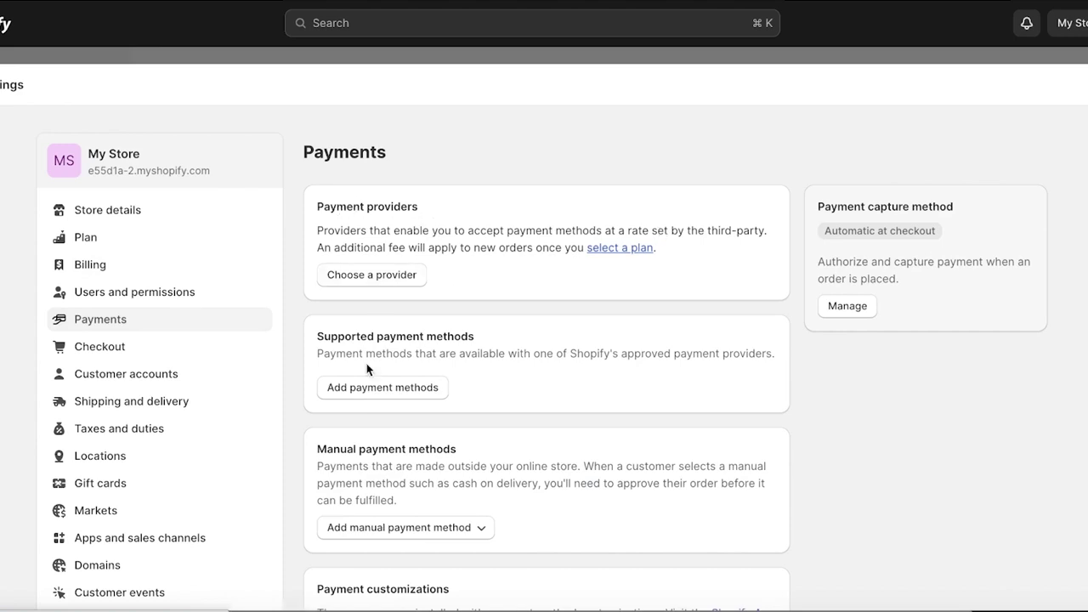
{"action": "scroll", "coordinate": [425, 383], "scroll_direction": "down", "scroll_amount": 2}
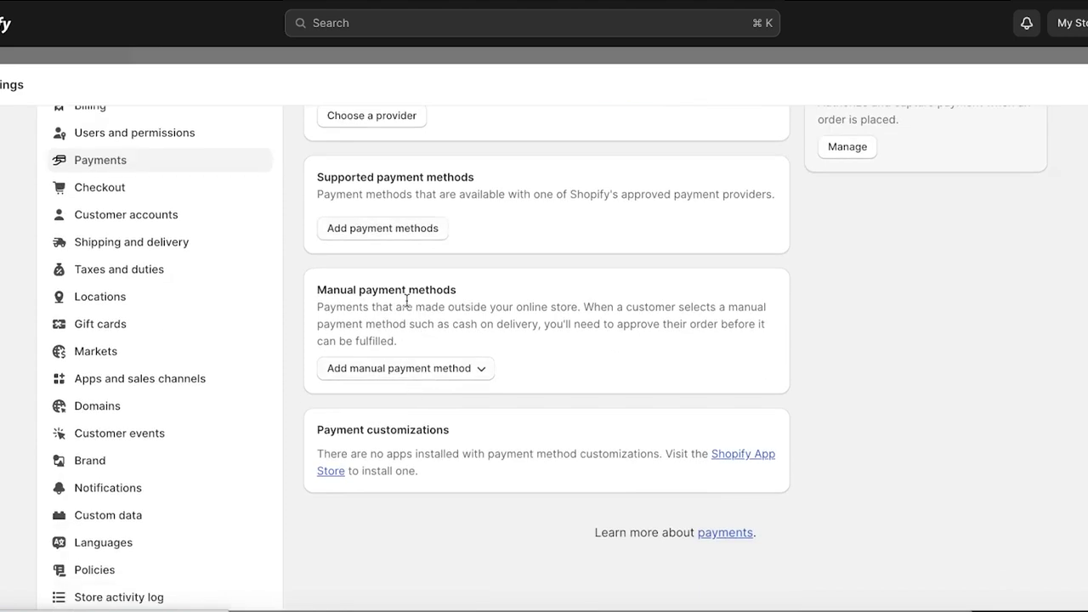
{"action": "scroll", "coordinate": [549, 306], "scroll_direction": "up", "scroll_amount": 2}
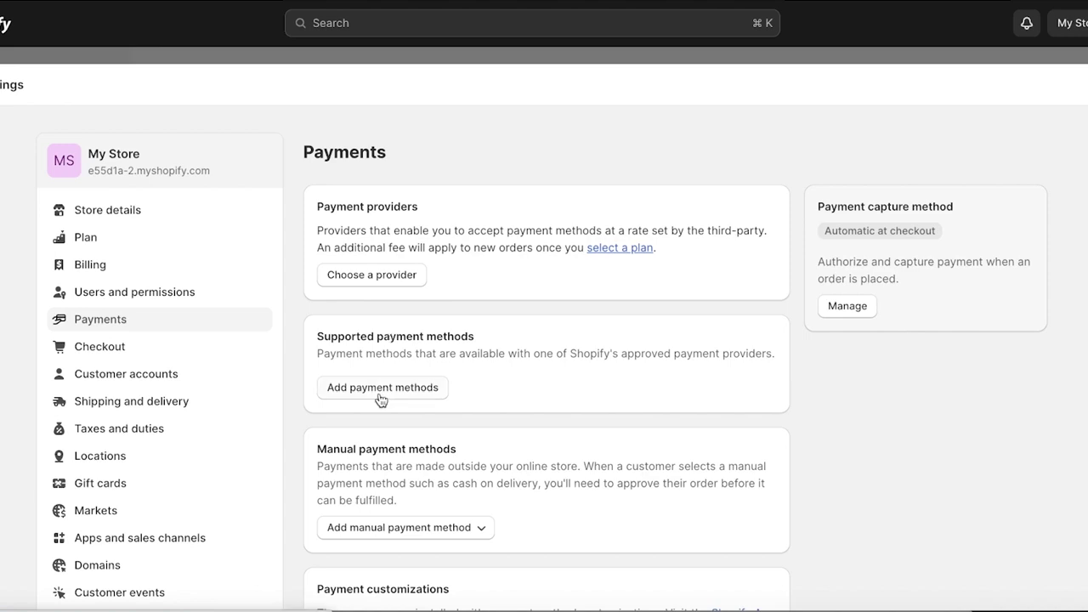
{"action": "scroll", "coordinate": [382, 400], "scroll_direction": "down", "scroll_amount": 3}
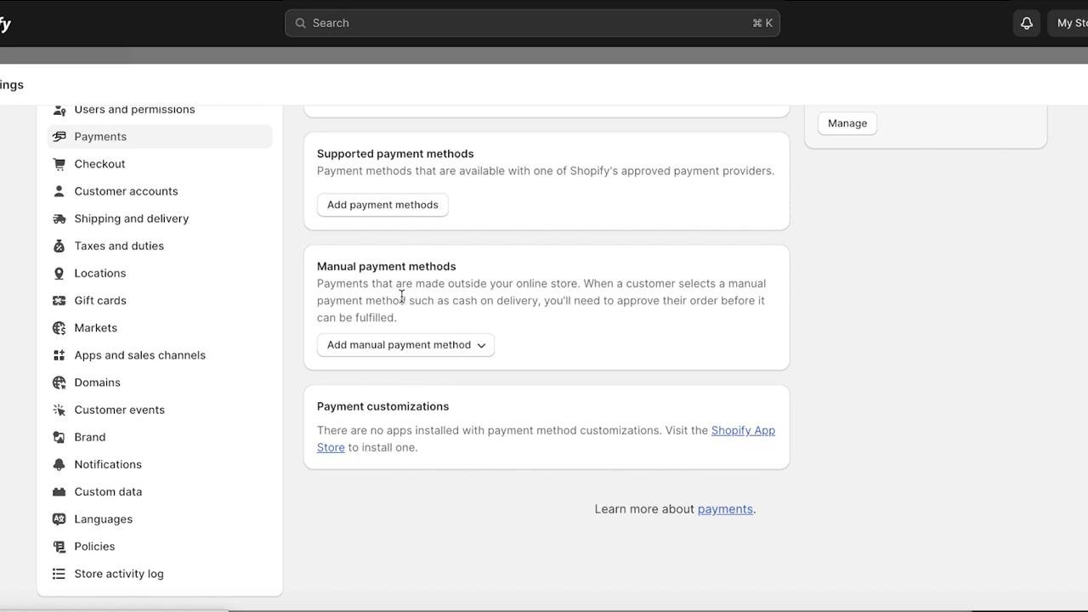
Preview the Create custom payment method form, close it unsaved, and reopen the manual payment choices.
{"action": "left_click", "coordinate": [397, 345]}
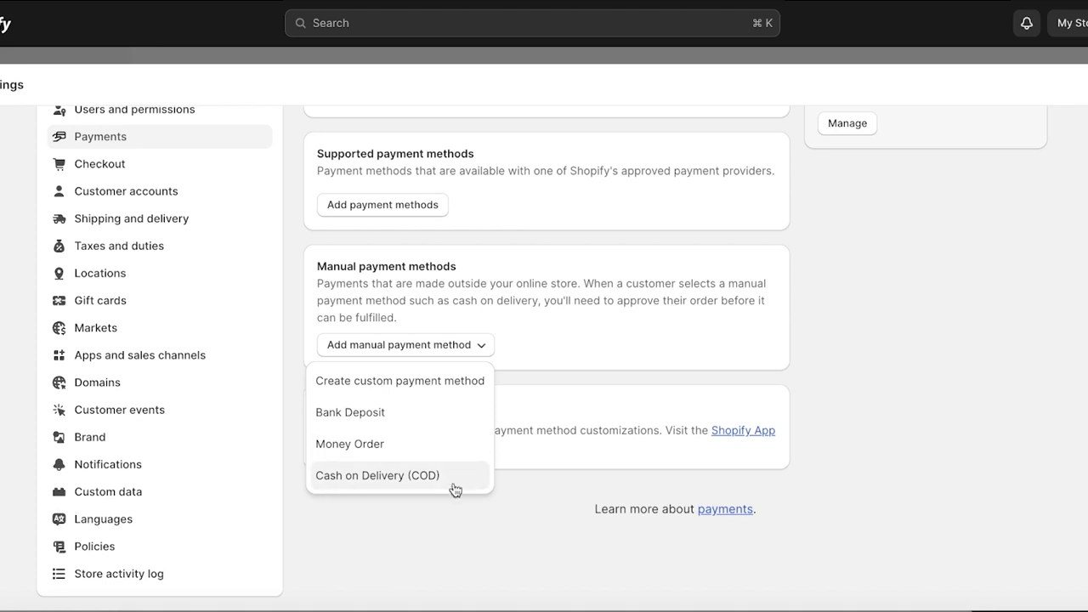
{"action": "left_click", "coordinate": [441, 382]}
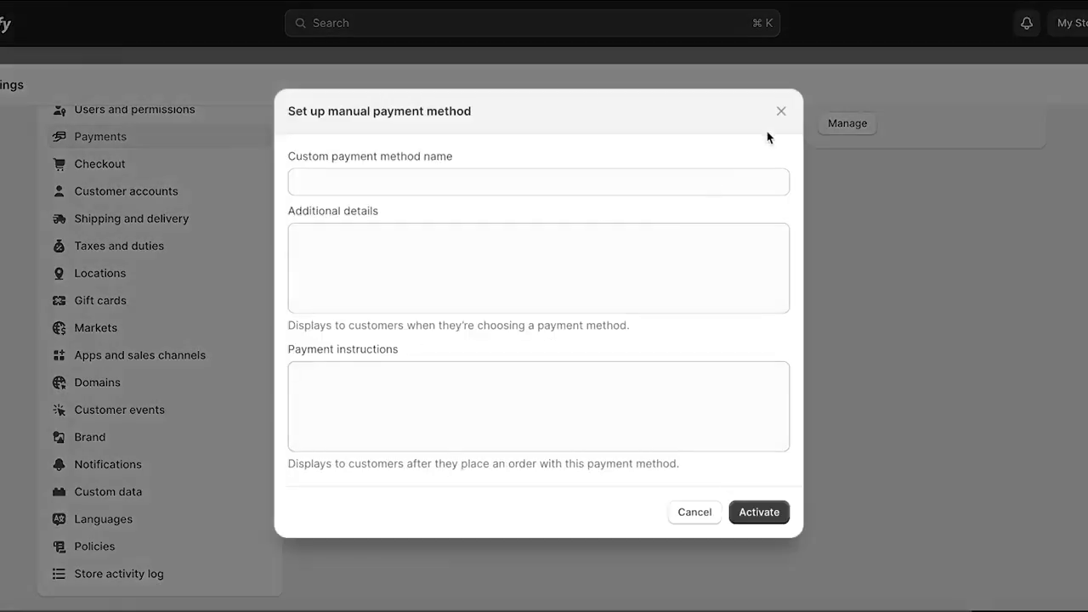
{"action": "left_click", "coordinate": [781, 119]}
{"action": "left_click", "coordinate": [448, 346]}
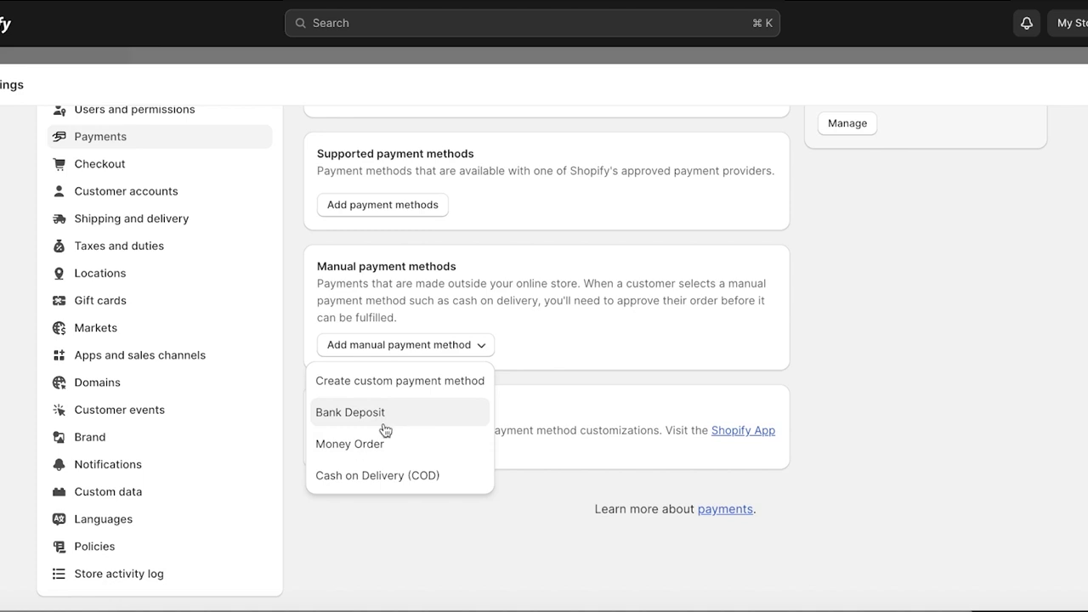
Look over the Set up Bank Deposit form, close it without activating, and scroll back to the top.
{"action": "left_click", "coordinate": [359, 419]}
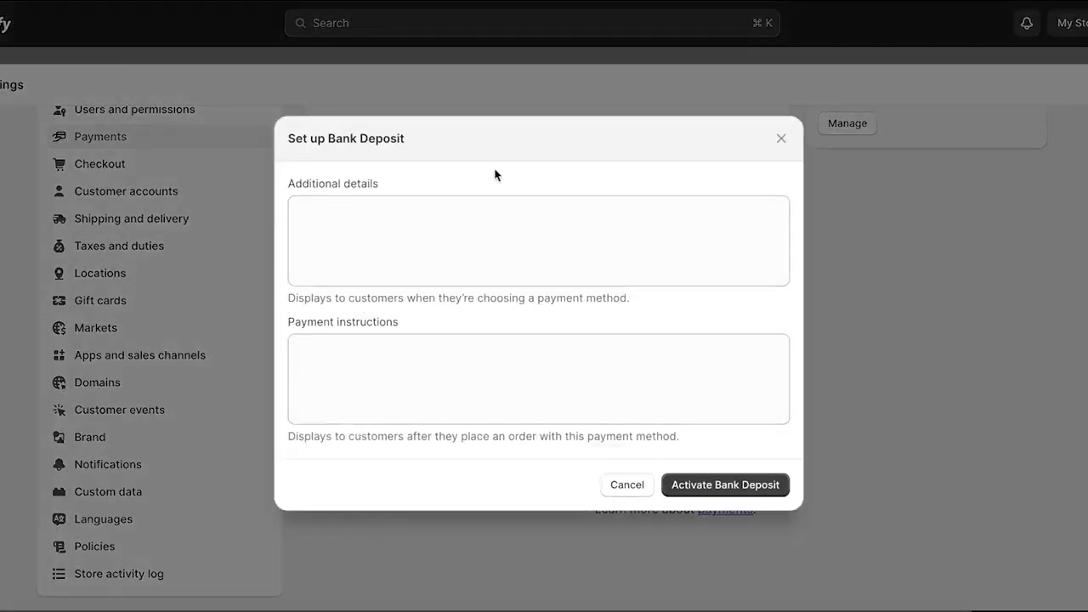
{"action": "left_click", "coordinate": [781, 139]}
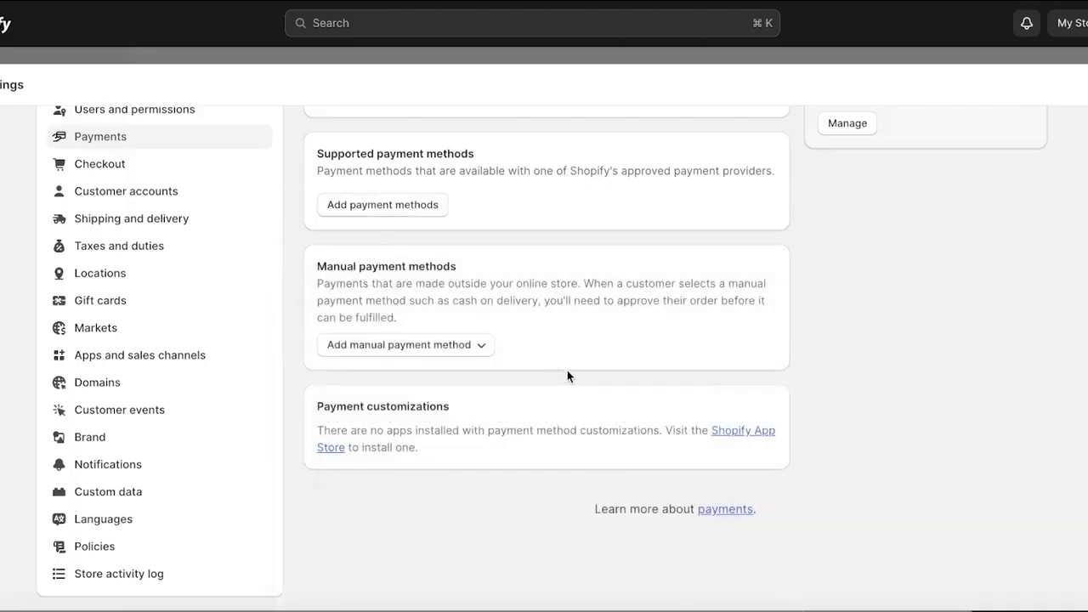
{"action": "left_click", "coordinate": [446, 351]}
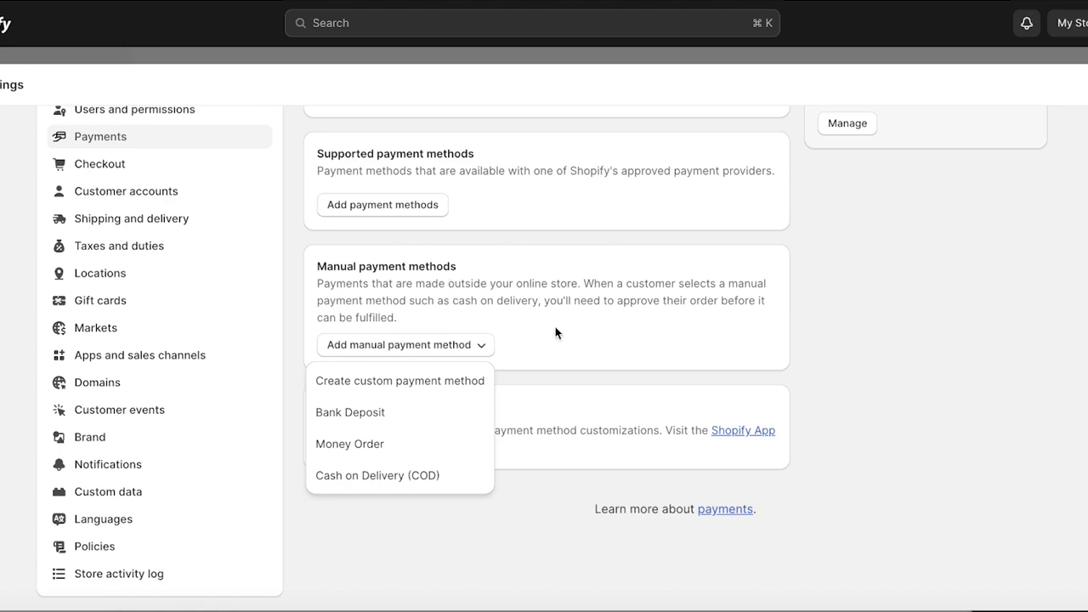
{"action": "left_click", "coordinate": [627, 330]}
{"action": "scroll", "coordinate": [637, 314], "scroll_direction": "up", "scroll_amount": 3}
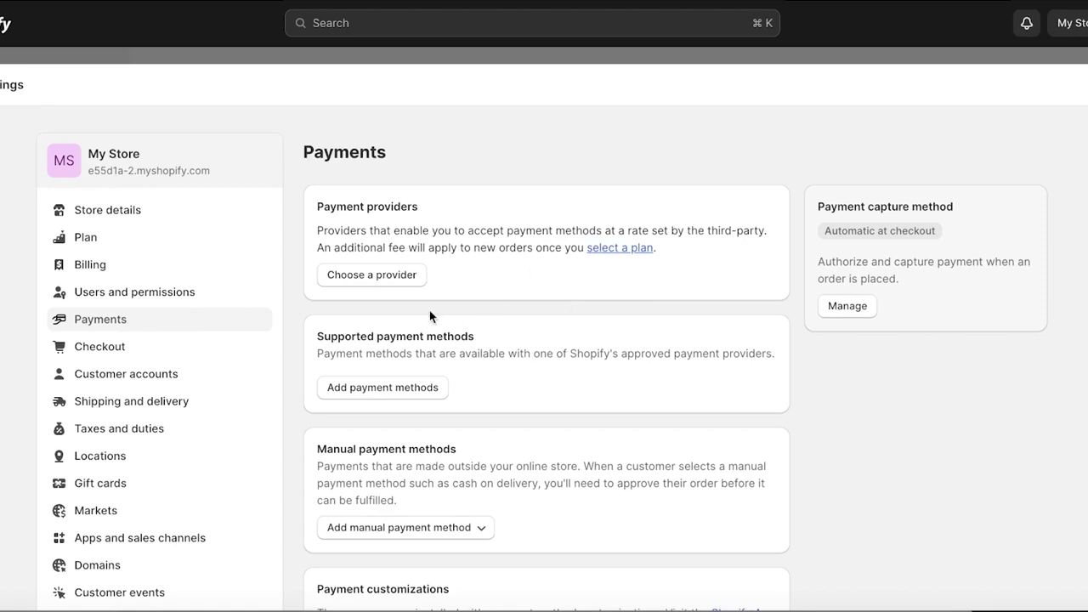
Browse the Third-party payment providers list, including Bogus Gateway, Paymob and unavailable providers.
{"action": "left_click", "coordinate": [375, 279]}
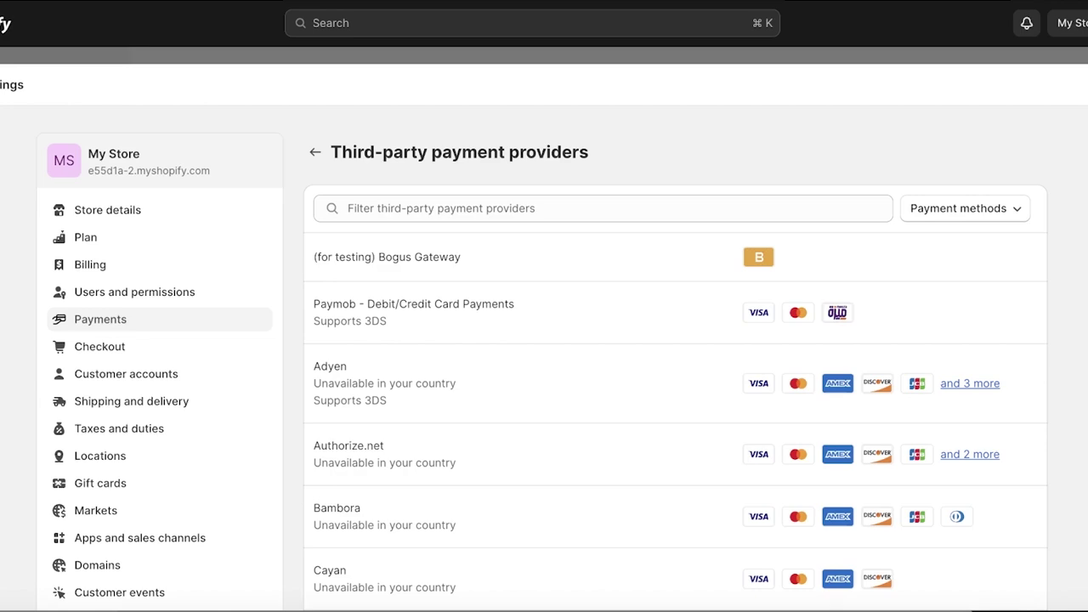
{"action": "scroll", "coordinate": [517, 286], "scroll_direction": "down", "scroll_amount": 6}
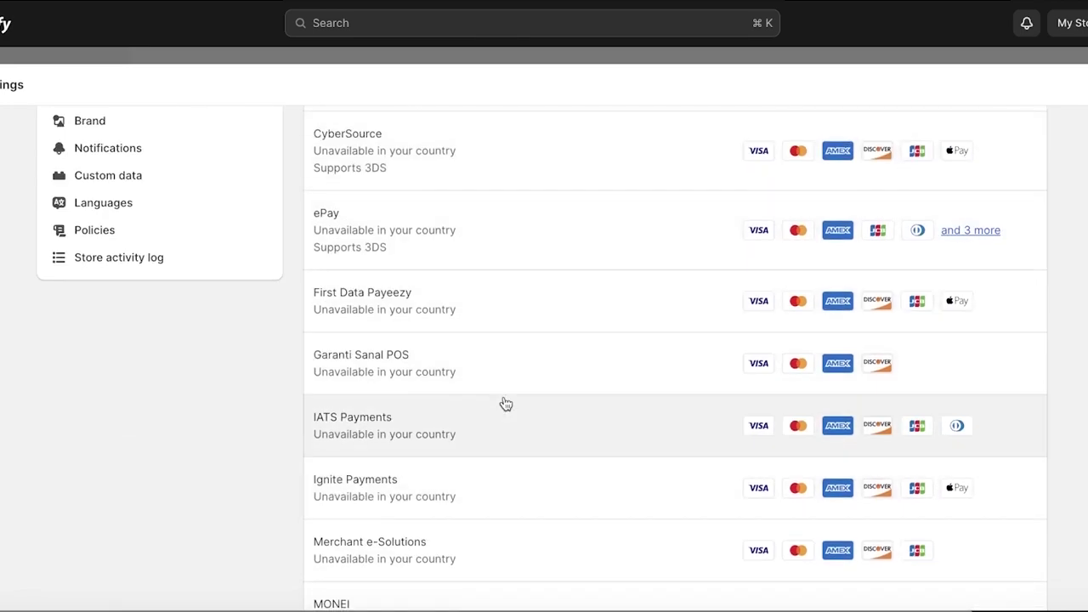
{"action": "scroll", "coordinate": [506, 404], "scroll_direction": "down", "scroll_amount": 10}
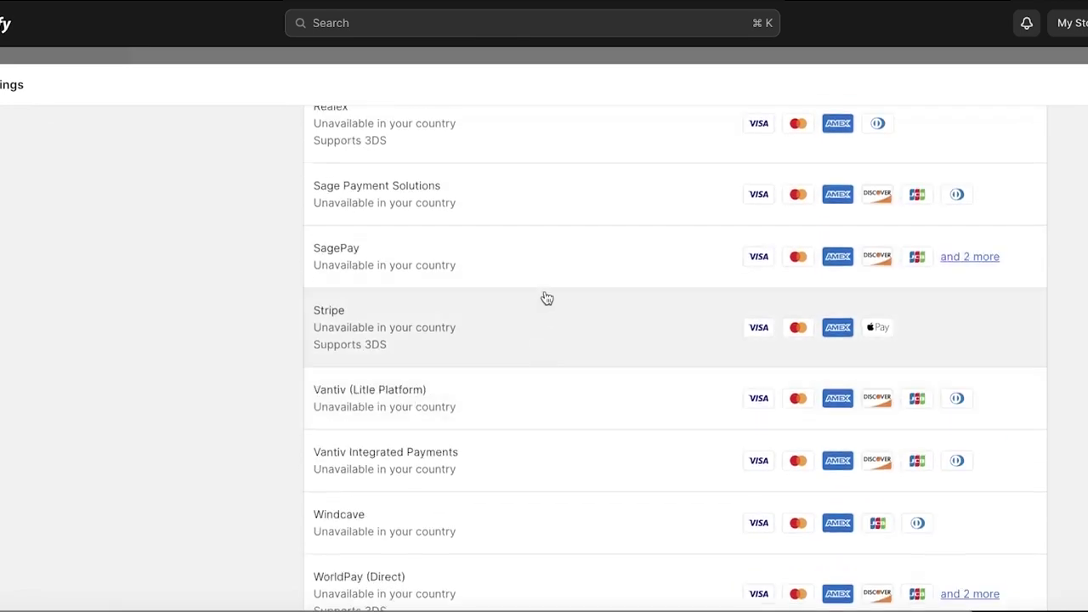
{"action": "scroll", "coordinate": [561, 281], "scroll_direction": "down", "scroll_amount": 2}
{"action": "scroll", "coordinate": [607, 351], "scroll_direction": "up", "scroll_amount": 18}
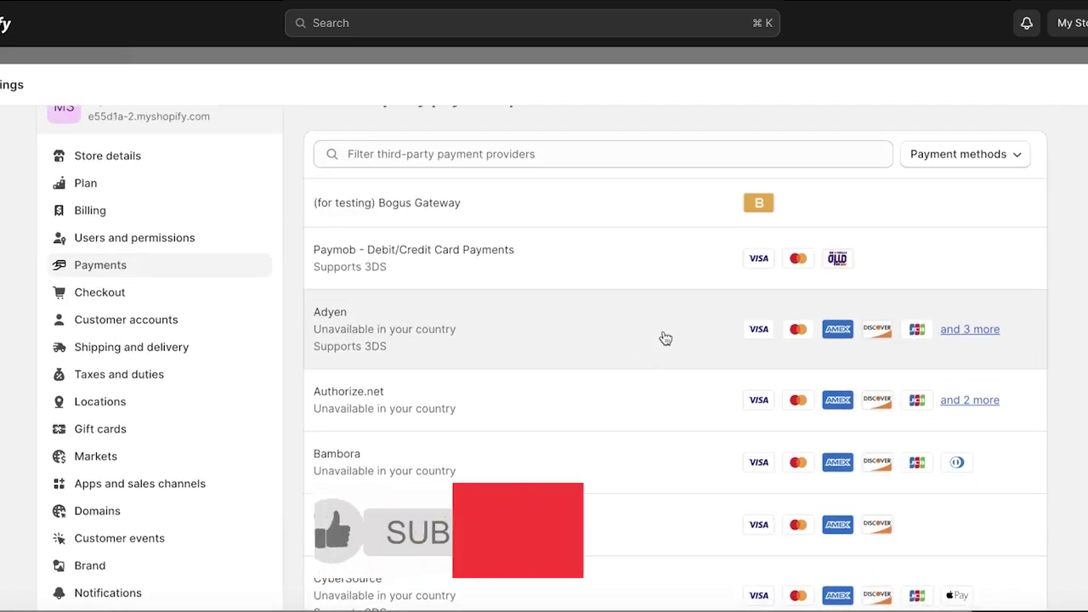
{"action": "scroll", "coordinate": [666, 338], "scroll_direction": "down", "scroll_amount": 1}
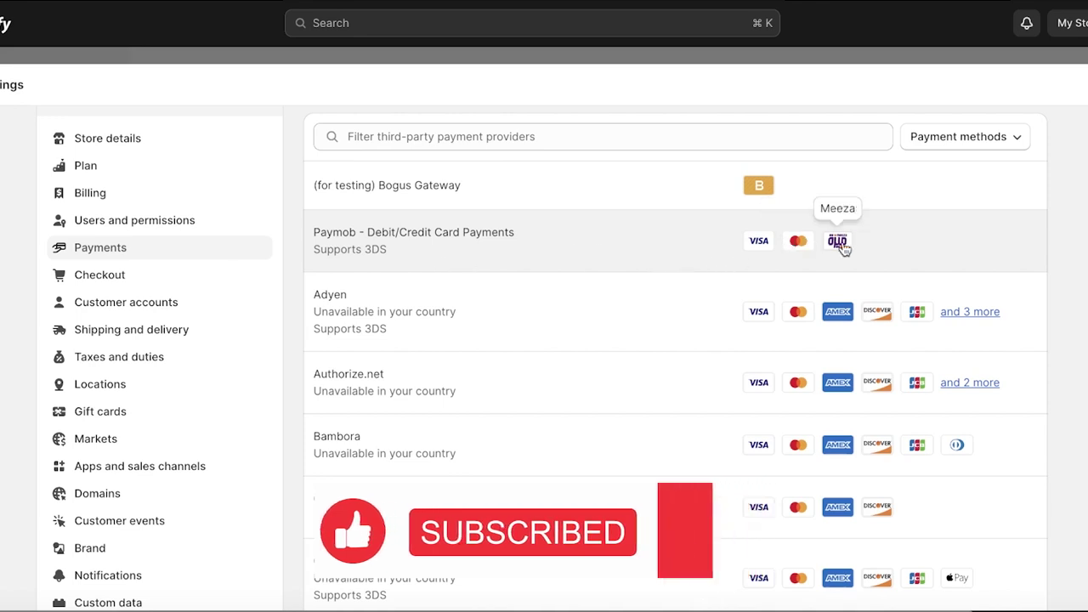
{"action": "scroll", "coordinate": [699, 328], "scroll_direction": "down", "scroll_amount": 1}
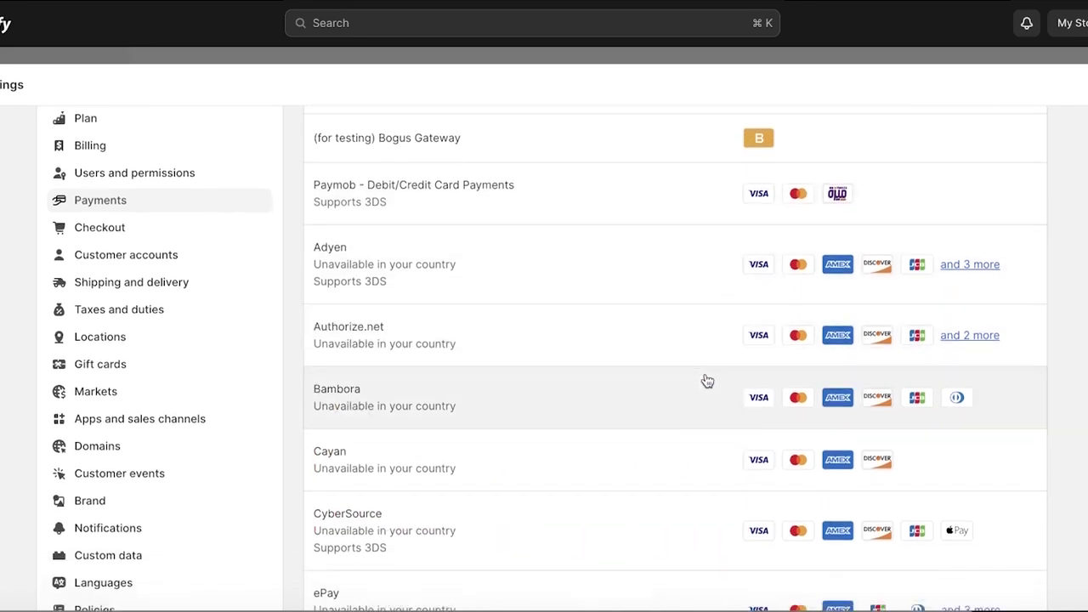
{"action": "scroll", "coordinate": [708, 380], "scroll_direction": "down", "scroll_amount": 3}
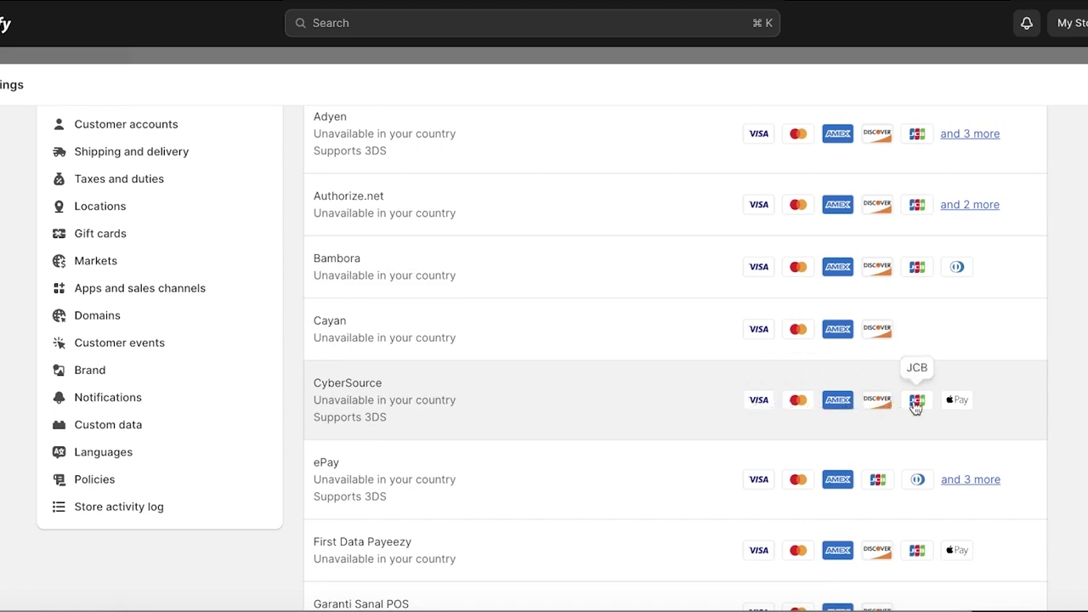
{"action": "scroll", "coordinate": [801, 415], "scroll_direction": "down", "scroll_amount": 1}
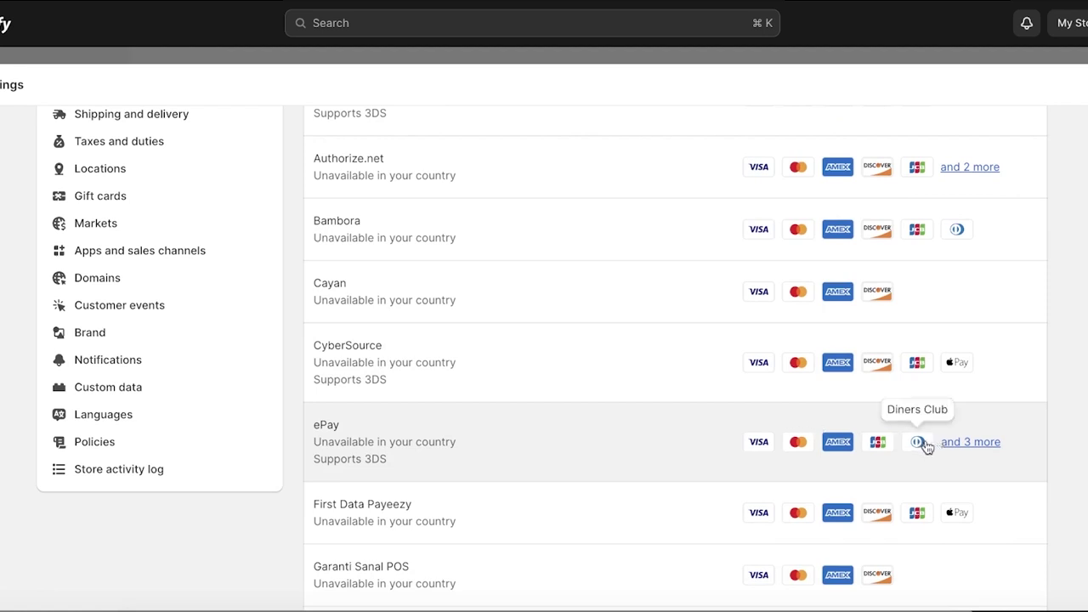
{"action": "scroll", "coordinate": [926, 448], "scroll_direction": "down", "scroll_amount": 1}
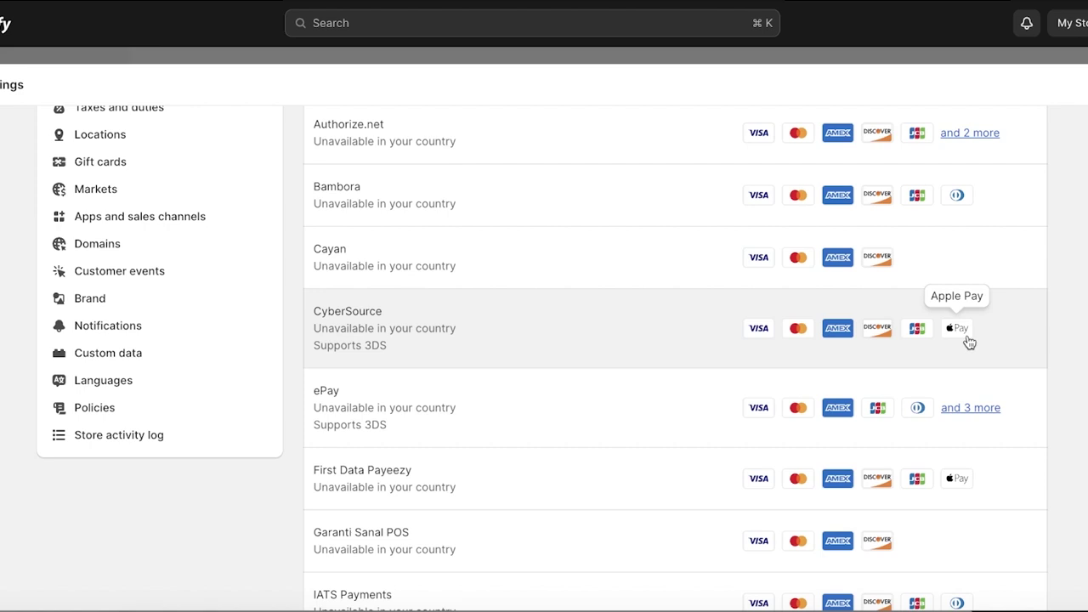
{"action": "scroll", "coordinate": [617, 124], "scroll_direction": "up", "scroll_amount": 5}
{"action": "scroll", "coordinate": [747, 250], "scroll_direction": "down", "scroll_amount": 6}
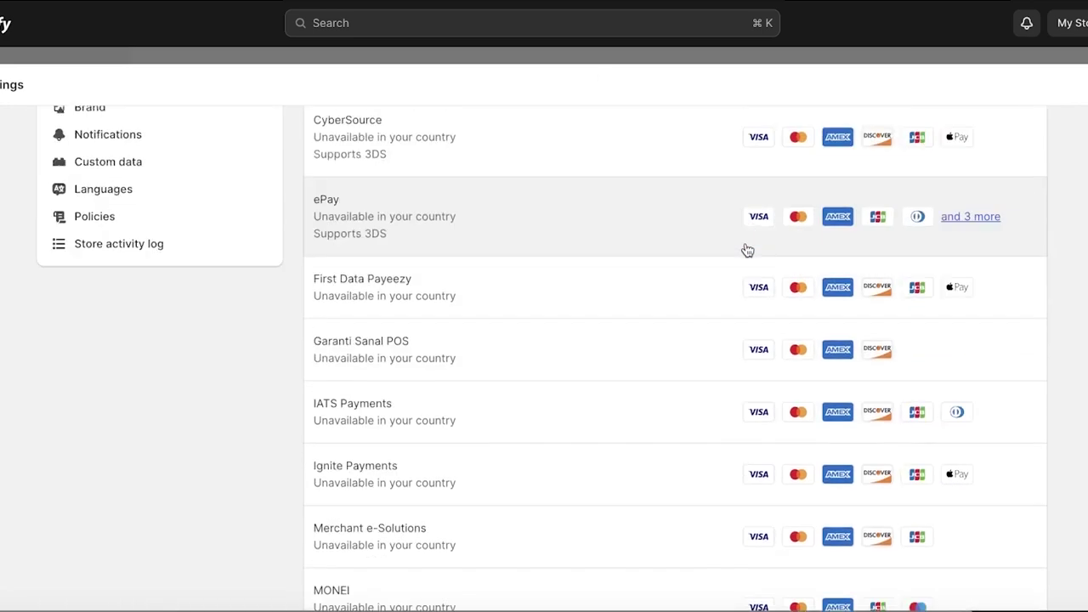
{"action": "scroll", "coordinate": [747, 250], "scroll_direction": "down", "scroll_amount": 12}
{"action": "scroll", "coordinate": [762, 274], "scroll_direction": "up", "scroll_amount": 20}
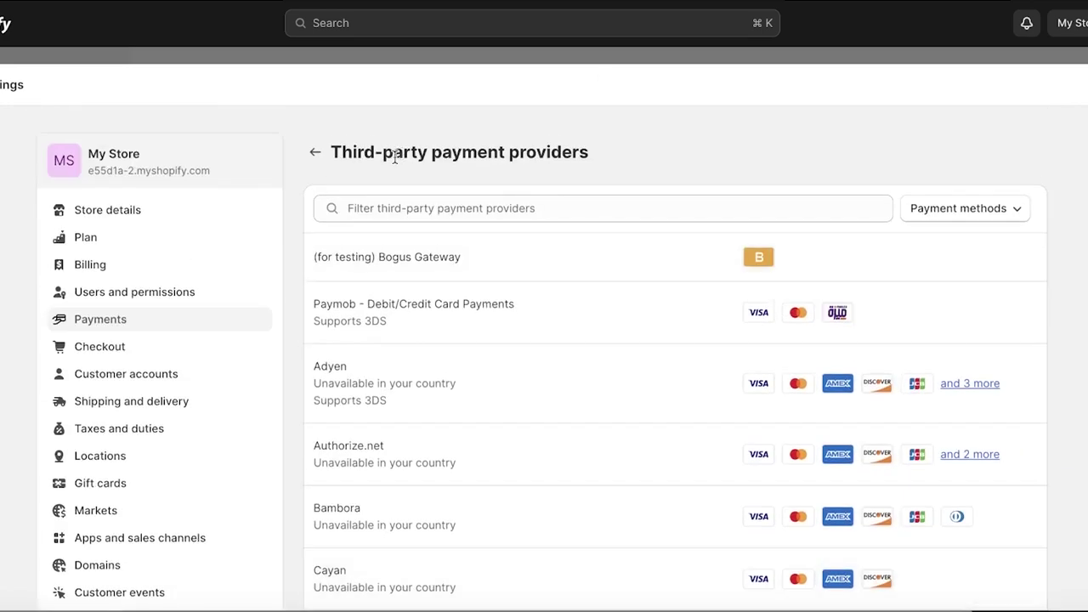
Return to Payments and search the Add payment methods list for 'klarn'.
{"action": "left_click", "coordinate": [314, 152]}
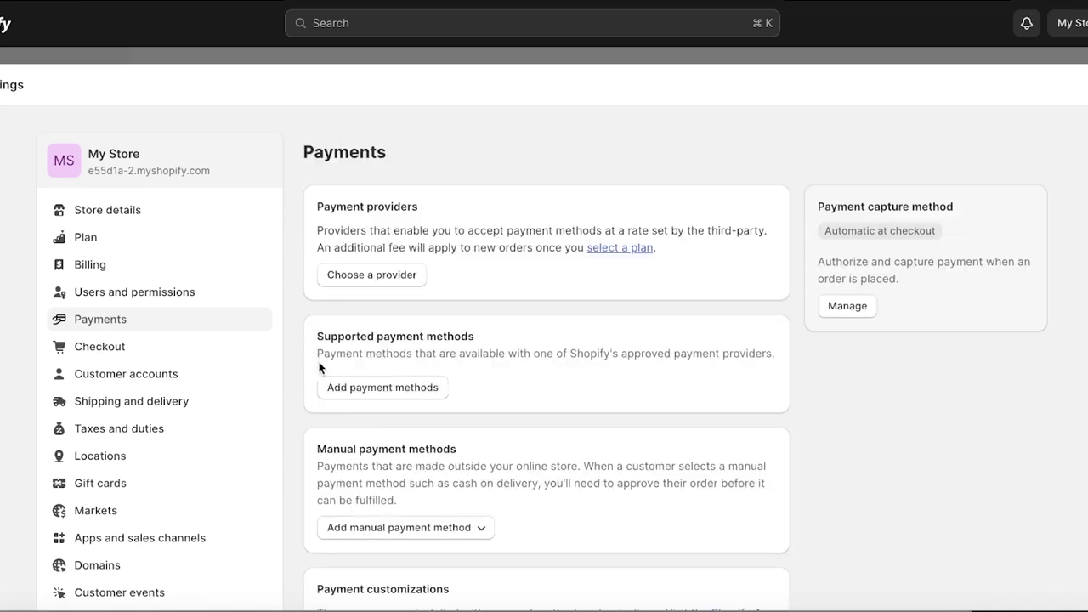
{"action": "left_click", "coordinate": [380, 389]}
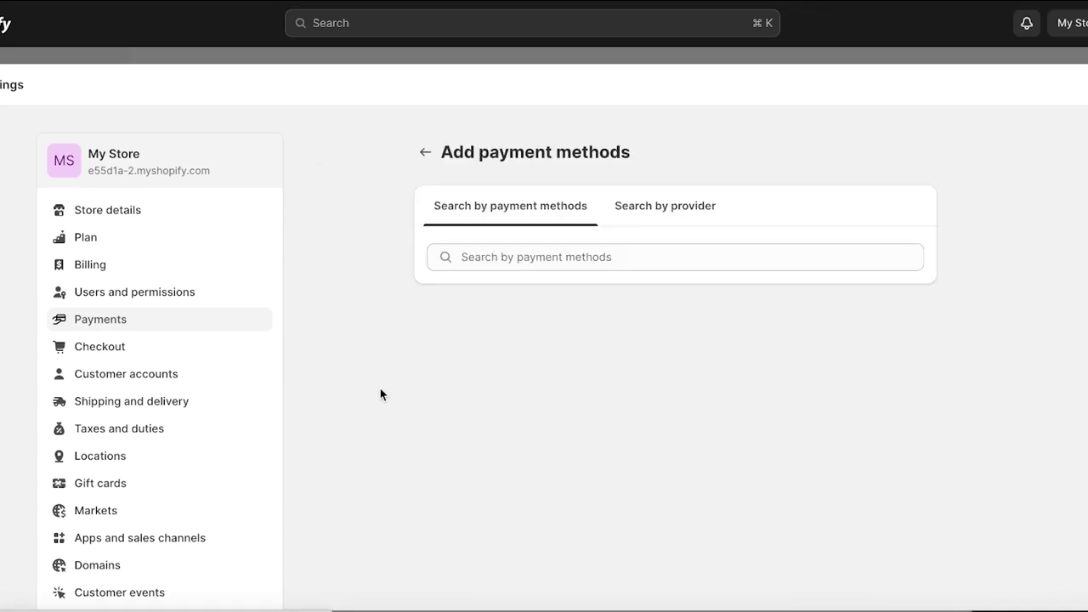
{"action": "left_click", "coordinate": [564, 257]}
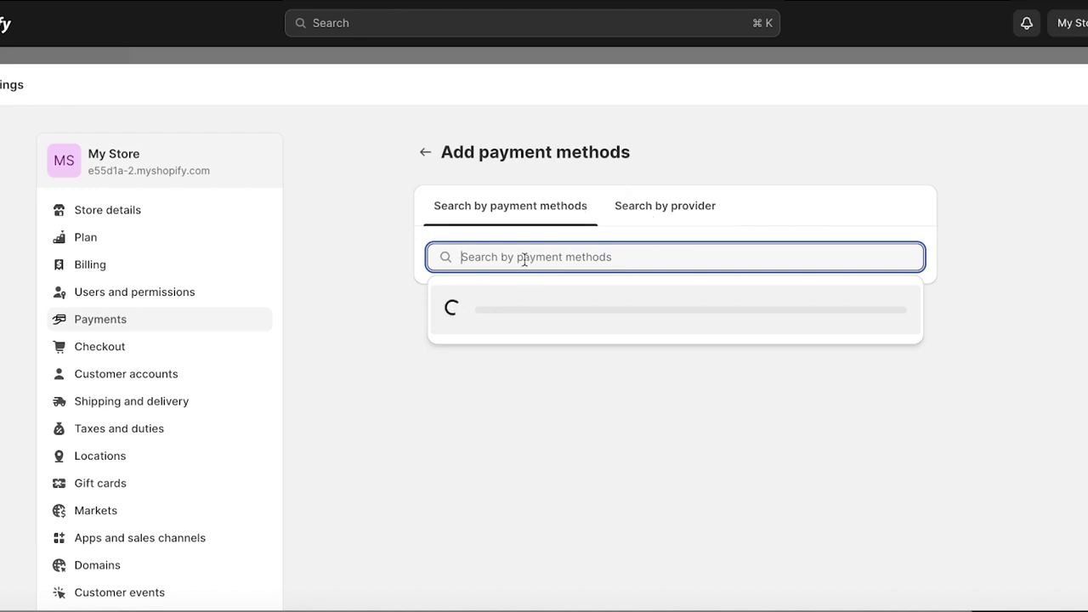
{"action": "type", "text": "klarn"}
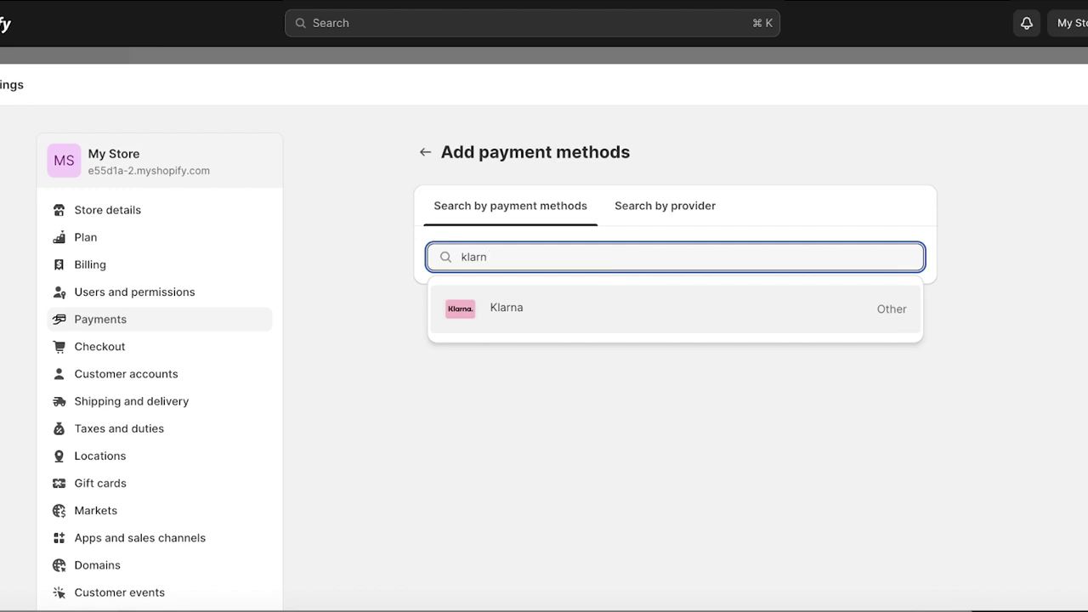
Filter providers by Klarna, Visa and Mastercard, leaving four matches including PingPong Checkout.
{"action": "left_click", "coordinate": [498, 308]}
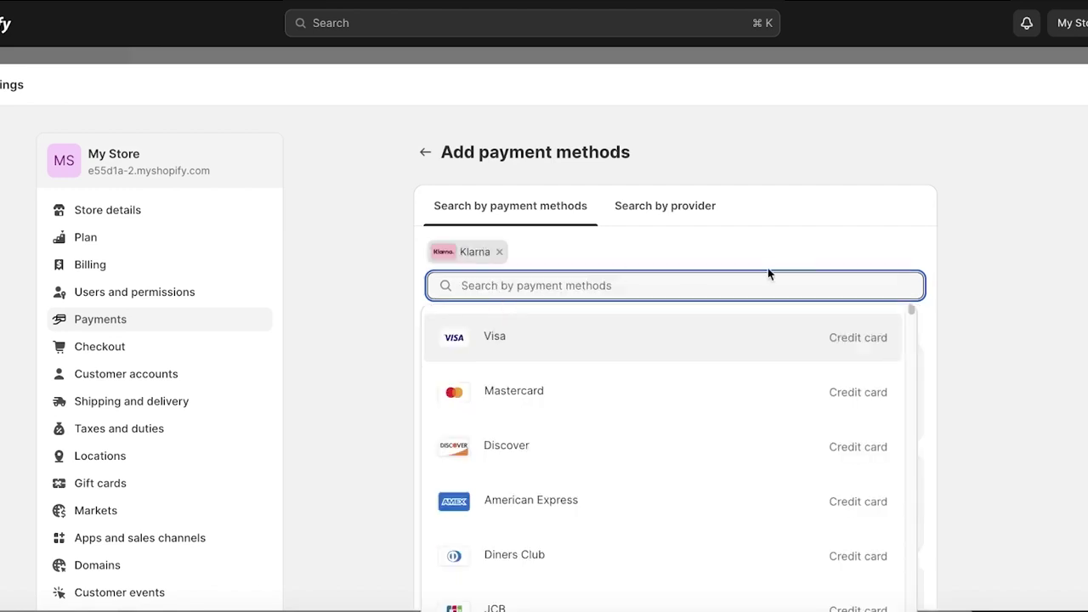
{"action": "left_click", "coordinate": [548, 340]}
{"action": "left_click", "coordinate": [520, 397]}
{"action": "scroll", "coordinate": [603, 352], "scroll_direction": "down", "scroll_amount": 3}
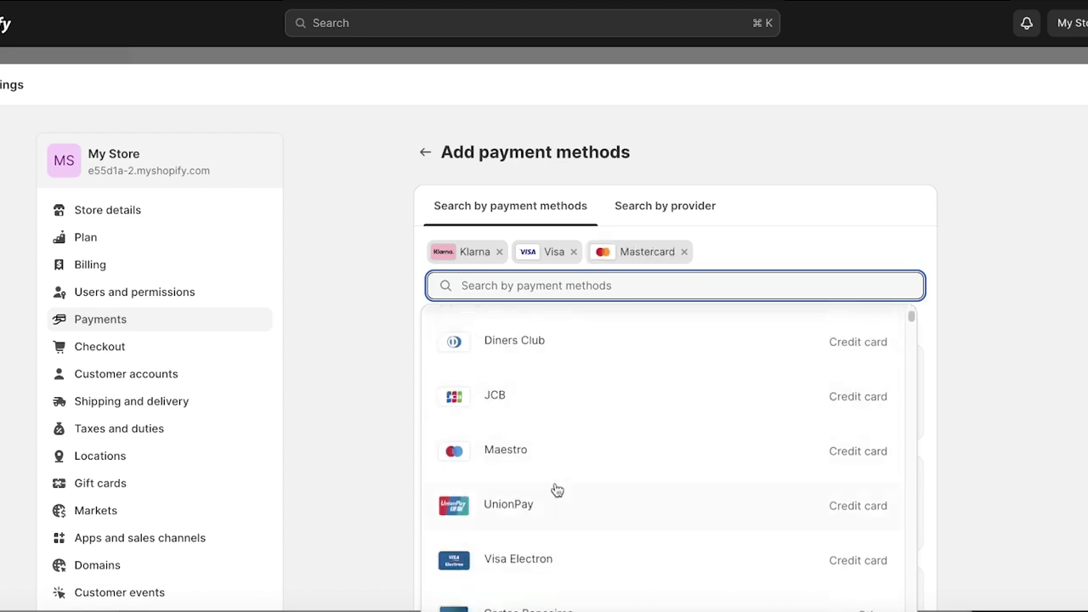
{"action": "scroll", "coordinate": [557, 491], "scroll_direction": "down", "scroll_amount": 6}
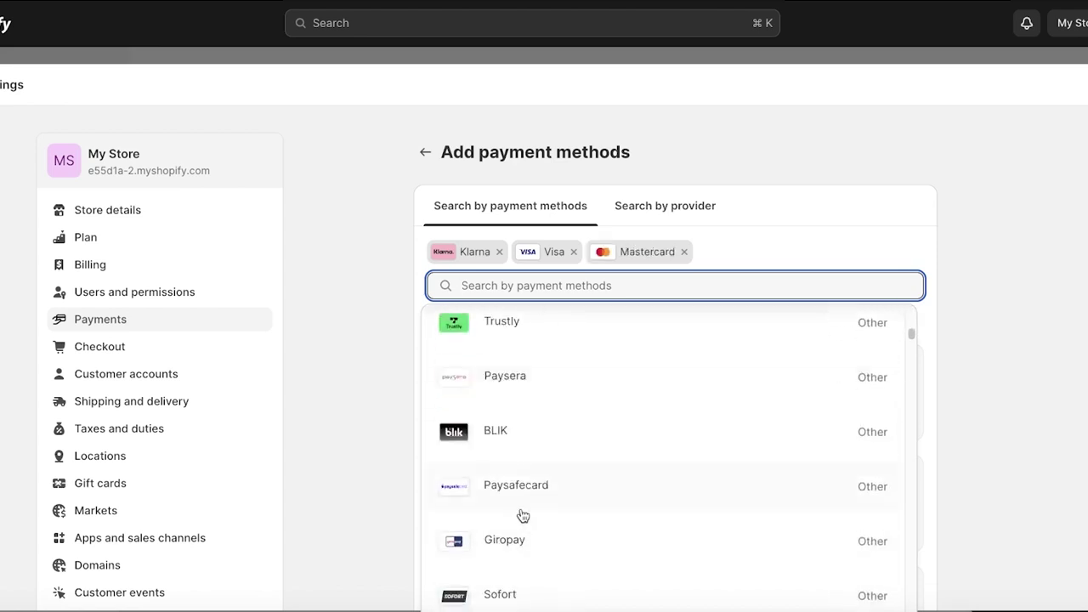
{"action": "scroll", "coordinate": [520, 509], "scroll_direction": "up", "scroll_amount": 5}
{"action": "left_click", "coordinate": [950, 306]}
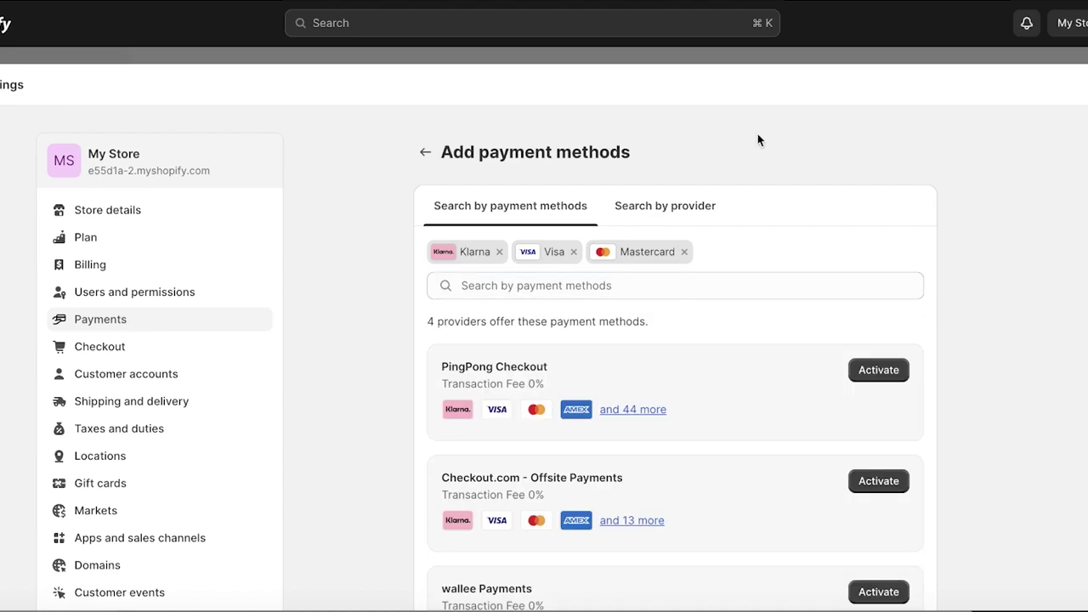
{"action": "scroll", "coordinate": [512, 321], "scroll_direction": "down", "scroll_amount": 2}
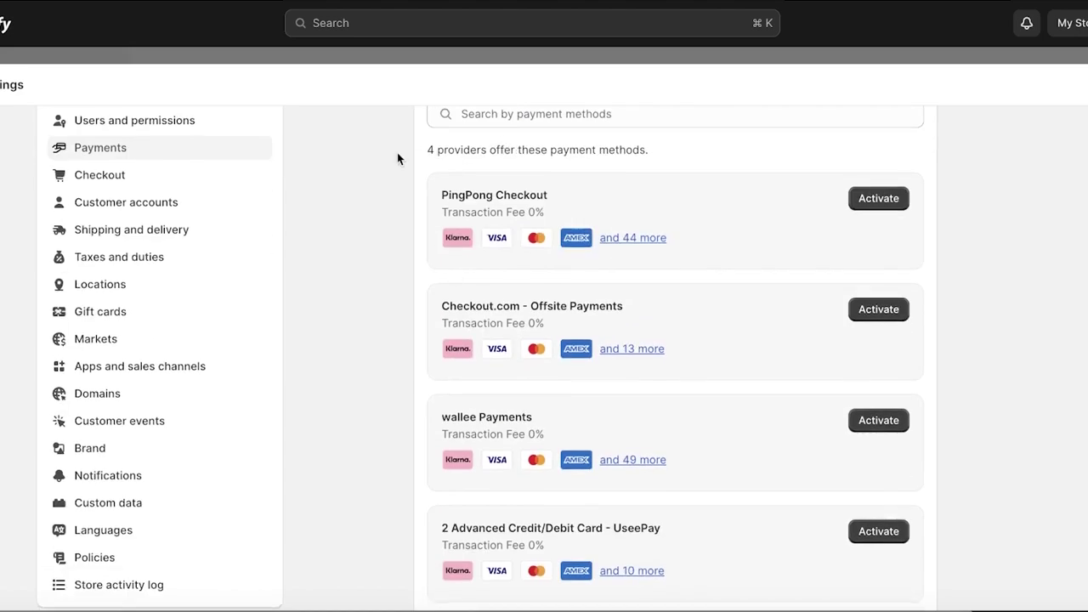
{"action": "scroll", "coordinate": [400, 158], "scroll_direction": "up", "scroll_amount": 2}
{"action": "scroll", "coordinate": [457, 352], "scroll_direction": "down", "scroll_amount": 3}
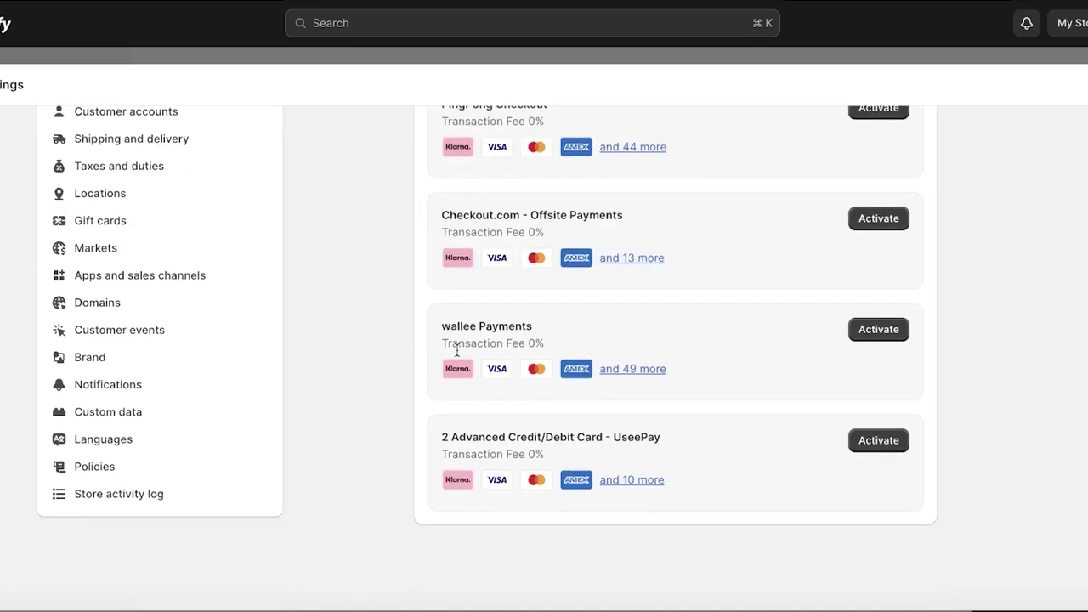
{"action": "scroll", "coordinate": [464, 209], "scroll_direction": "up", "scroll_amount": 2}
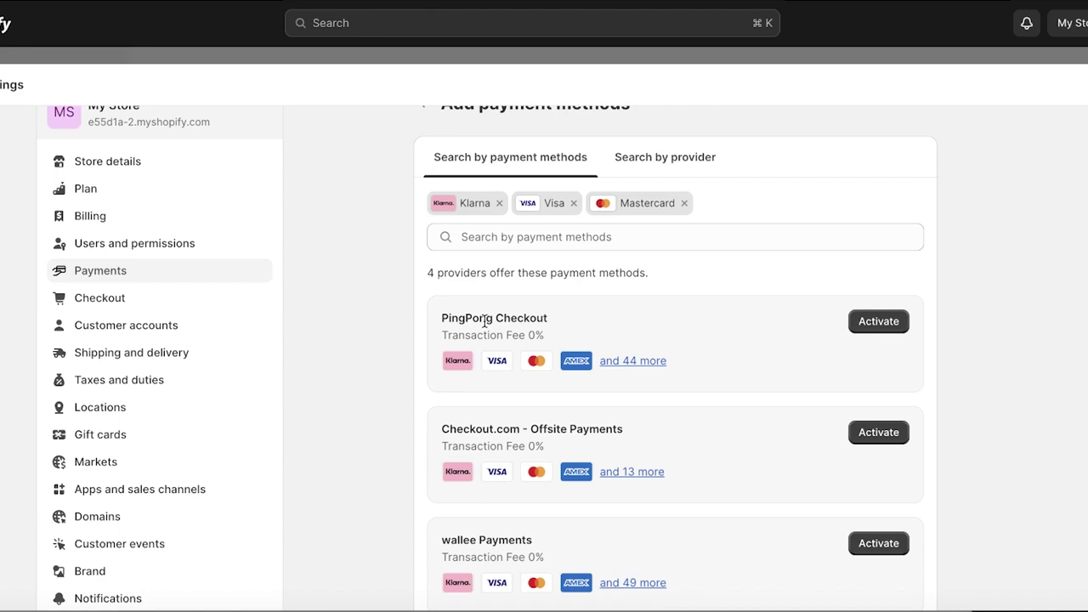
{"action": "scroll", "coordinate": [484, 321], "scroll_direction": "down", "scroll_amount": 2}
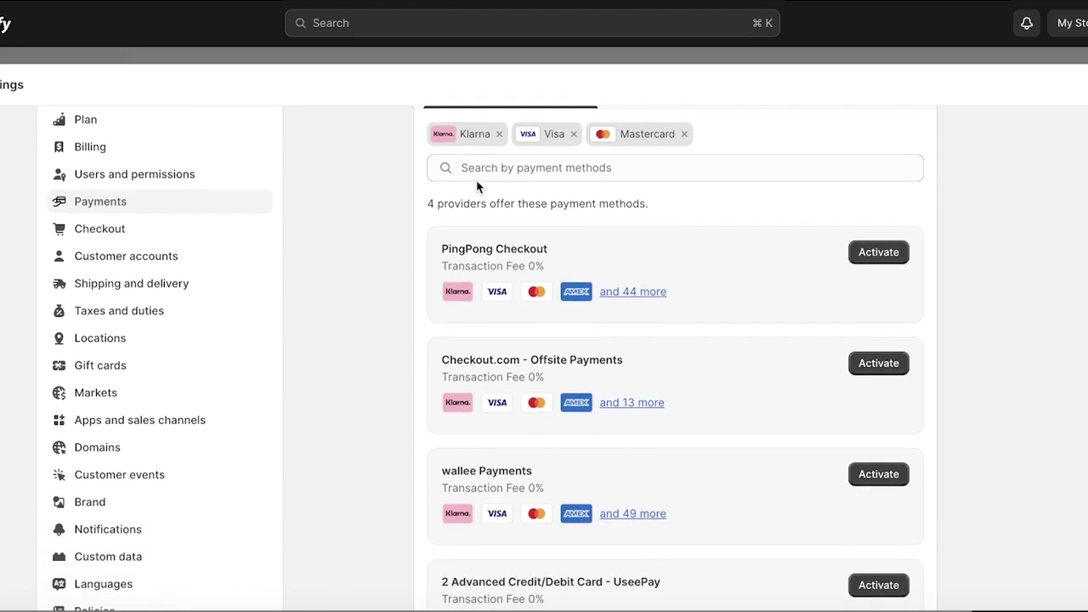
{"action": "scroll", "coordinate": [666, 250], "scroll_direction": "down", "scroll_amount": 3}
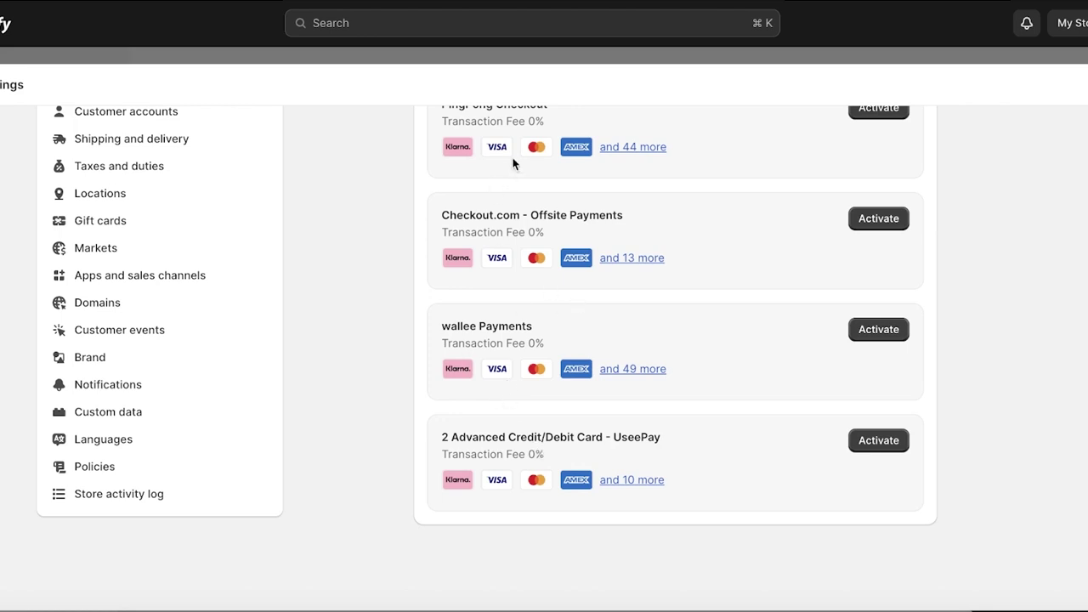
{"action": "scroll", "coordinate": [516, 157], "scroll_direction": "up", "scroll_amount": 1}
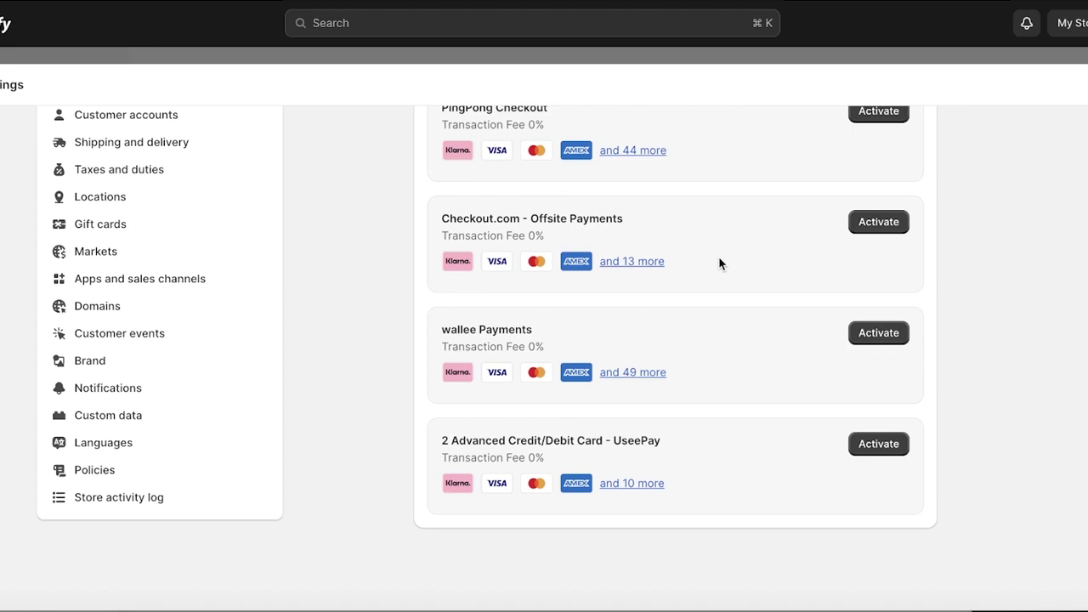
{"action": "scroll", "coordinate": [718, 263], "scroll_direction": "up", "scroll_amount": 1}
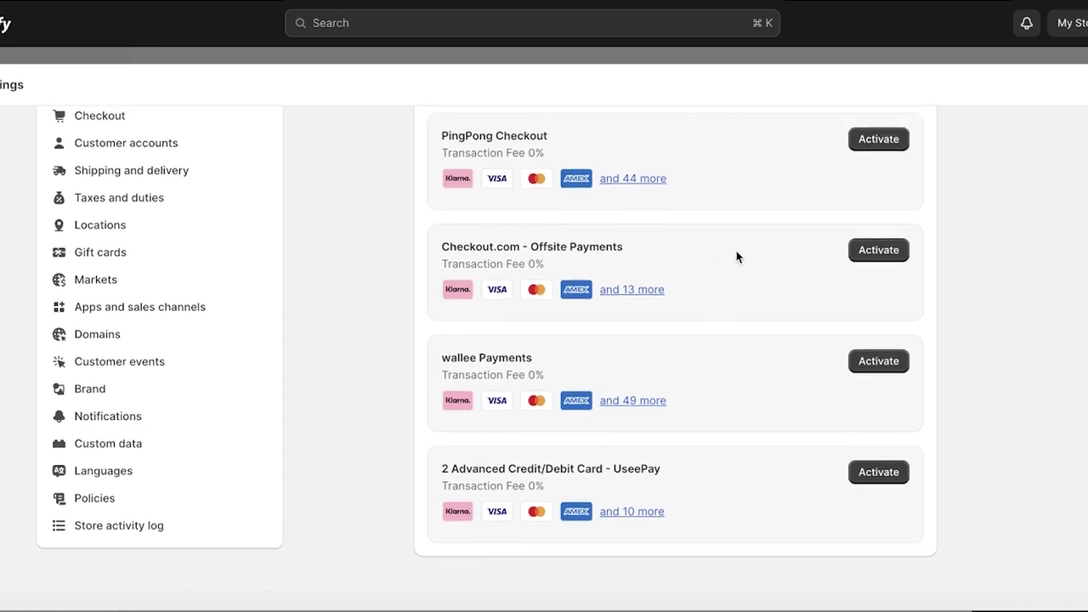
{"action": "scroll", "coordinate": [736, 253], "scroll_direction": "up", "scroll_amount": 1}
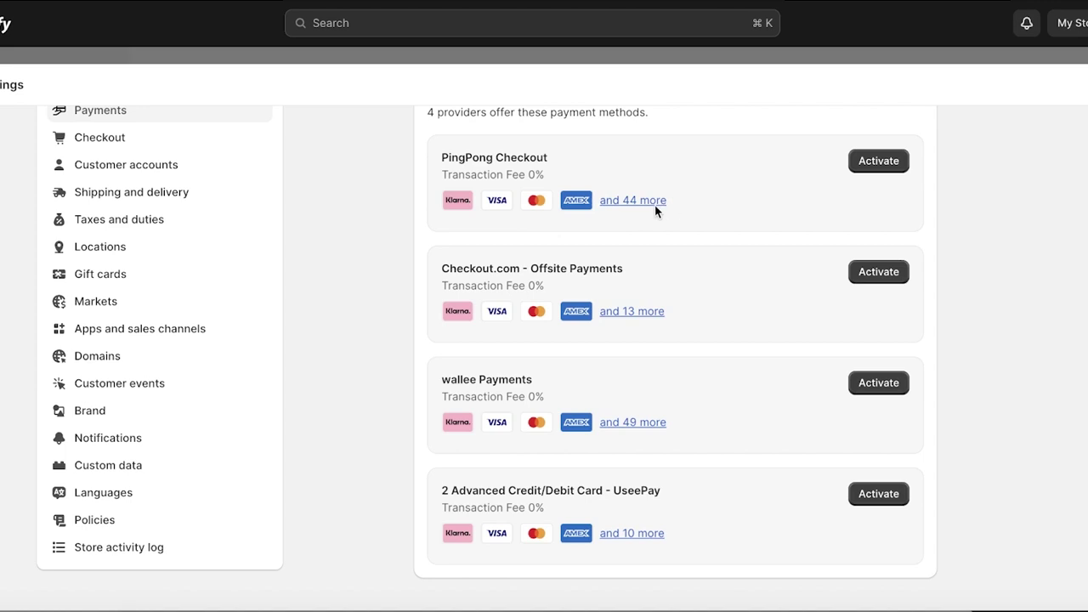
{"action": "mouse_move", "coordinate": [612, 201]}
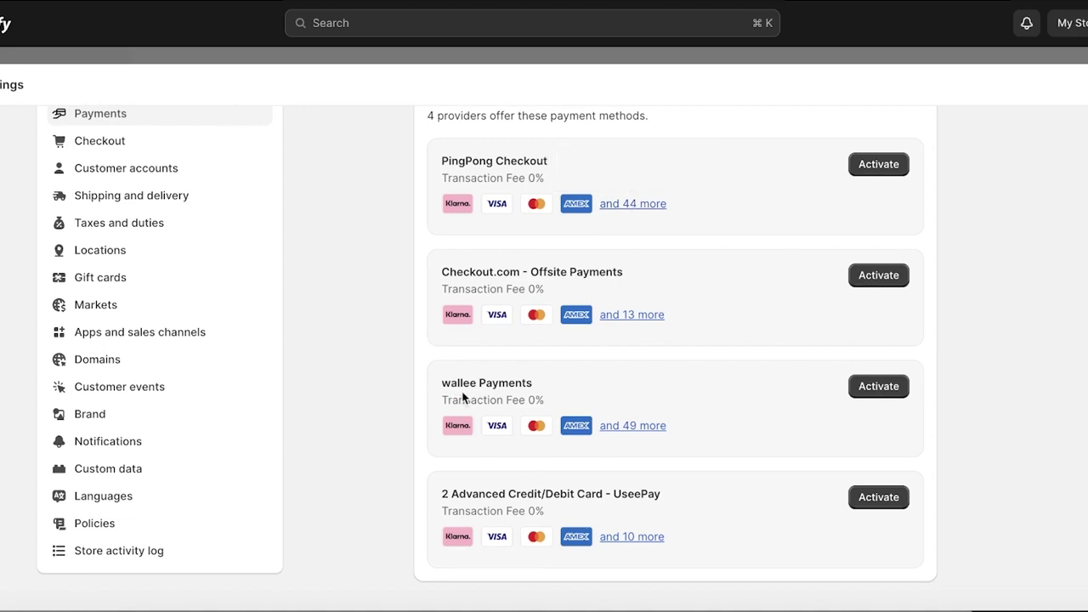
{"action": "mouse_move", "coordinate": [638, 437]}
{"action": "left_click", "coordinate": [637, 429]}
{"action": "left_click", "coordinate": [763, 403]}
{"action": "scroll", "coordinate": [706, 423], "scroll_direction": "up", "scroll_amount": 3}
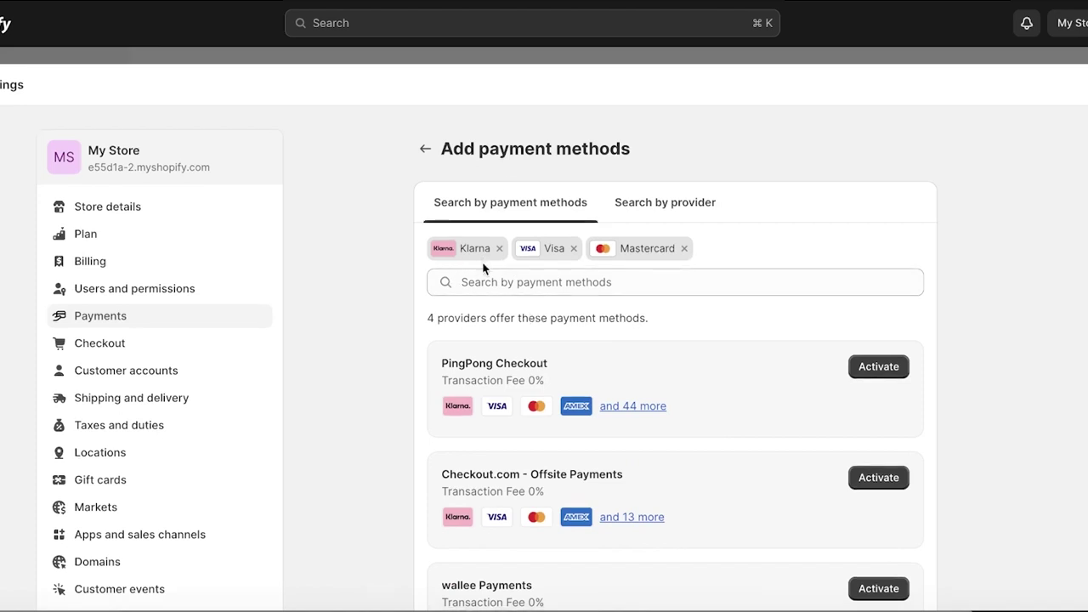
{"action": "scroll", "coordinate": [483, 268], "scroll_direction": "down", "scroll_amount": 3}
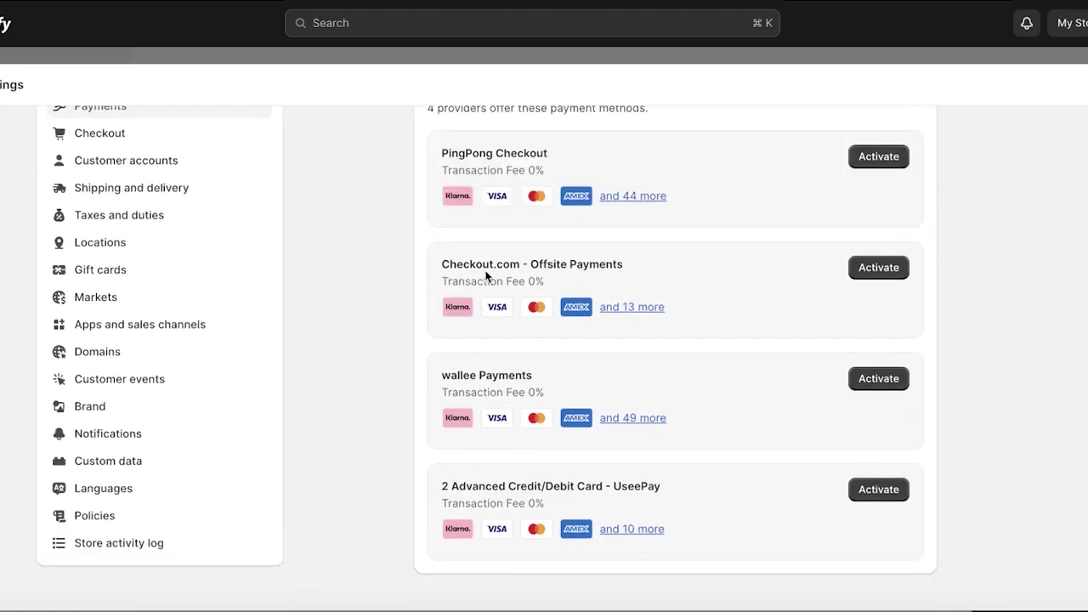
Try activating and connecting wallee Payments, which stays not connected.
{"action": "left_click", "coordinate": [868, 379]}
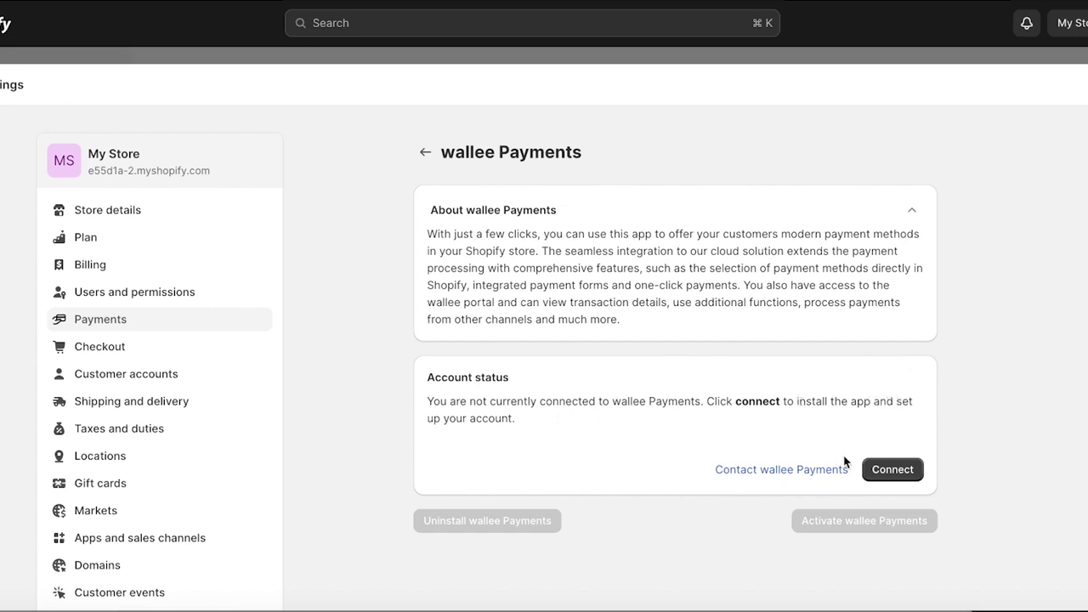
{"action": "left_click", "coordinate": [878, 468]}
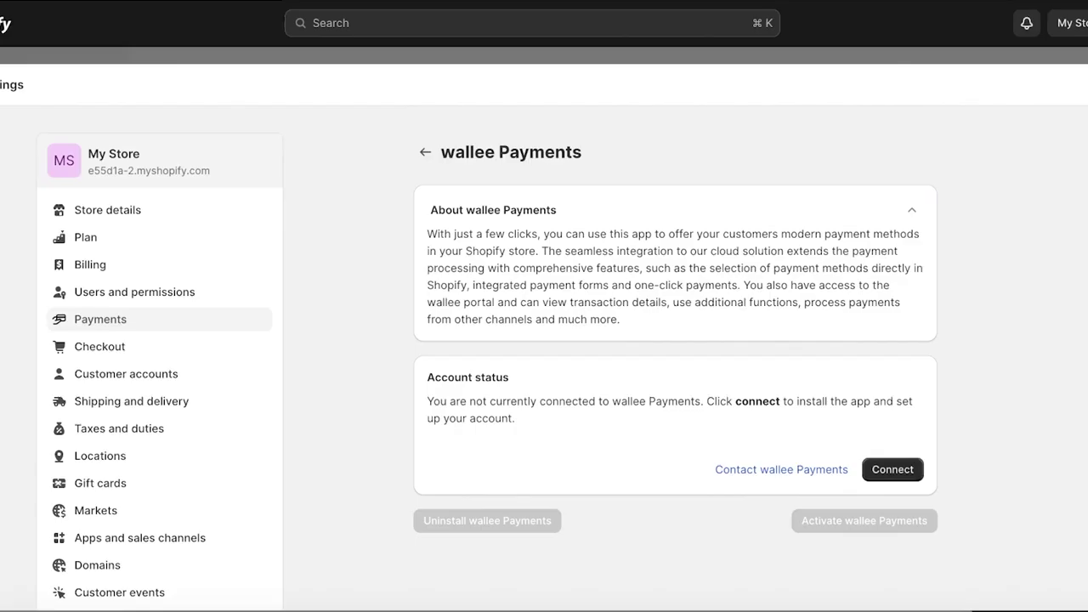
{"action": "left_click", "coordinate": [428, 152]}
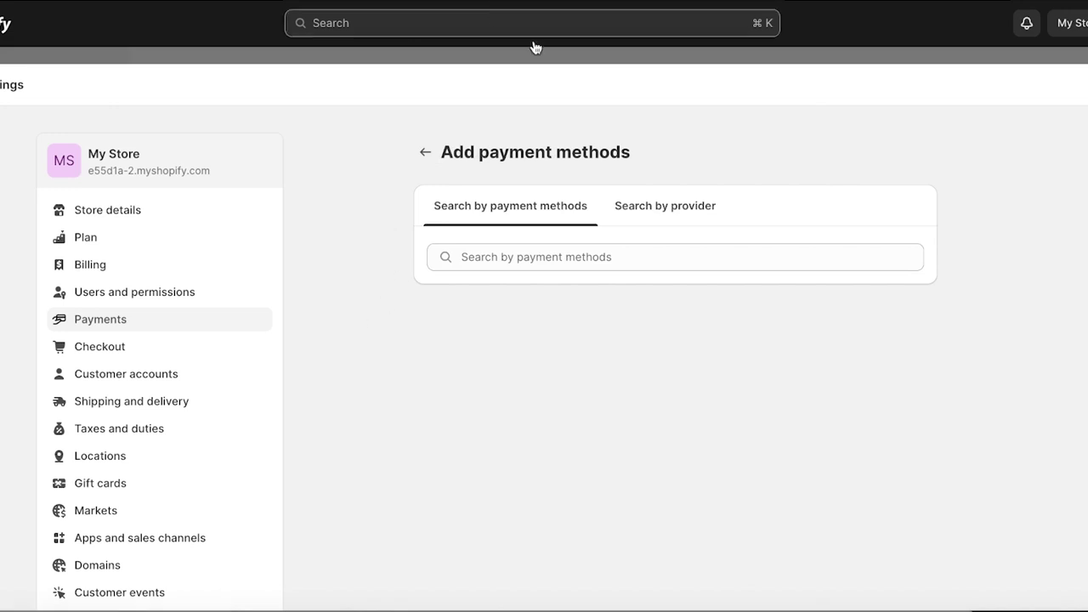
Switch the payment methods search to Search by provider, then return to the Payments page.
{"action": "scroll", "coordinate": [513, 205], "scroll_direction": "down", "scroll_amount": 1}
{"action": "scroll", "coordinate": [513, 205], "scroll_direction": "down", "scroll_amount": 1}
{"action": "scroll", "coordinate": [542, 186], "scroll_direction": "up", "scroll_amount": 2}
{"action": "left_click", "coordinate": [536, 254]}
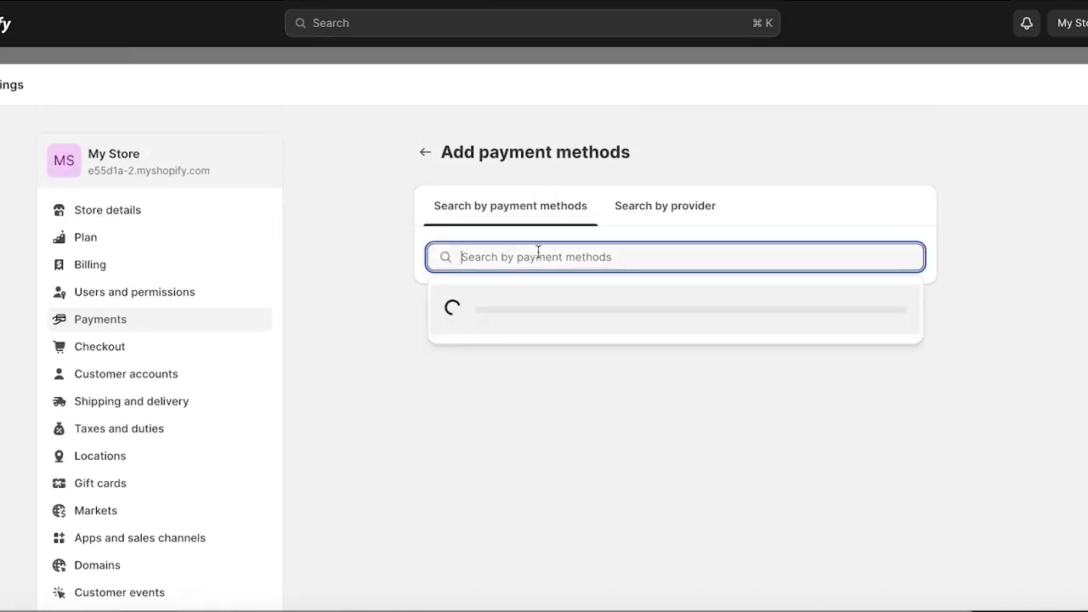
{"action": "left_click", "coordinate": [610, 223]}
{"action": "left_click", "coordinate": [425, 152]}
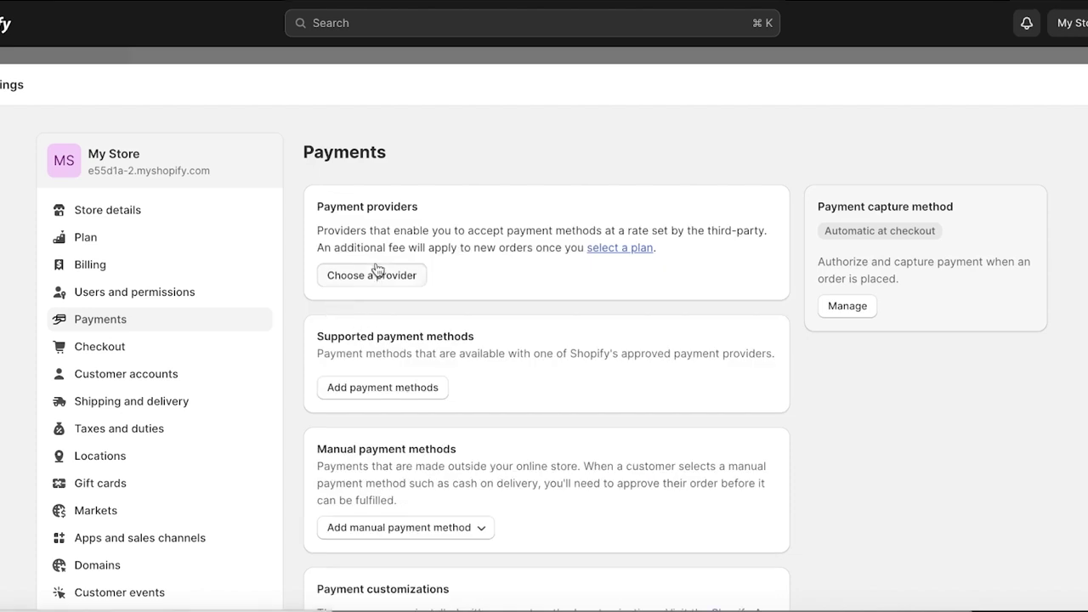
Connect Paymob - Debit/Credit Card Payments and install its app on the store.
{"action": "left_click", "coordinate": [376, 274]}
{"action": "scroll", "coordinate": [572, 170], "scroll_direction": "down", "scroll_amount": 2}
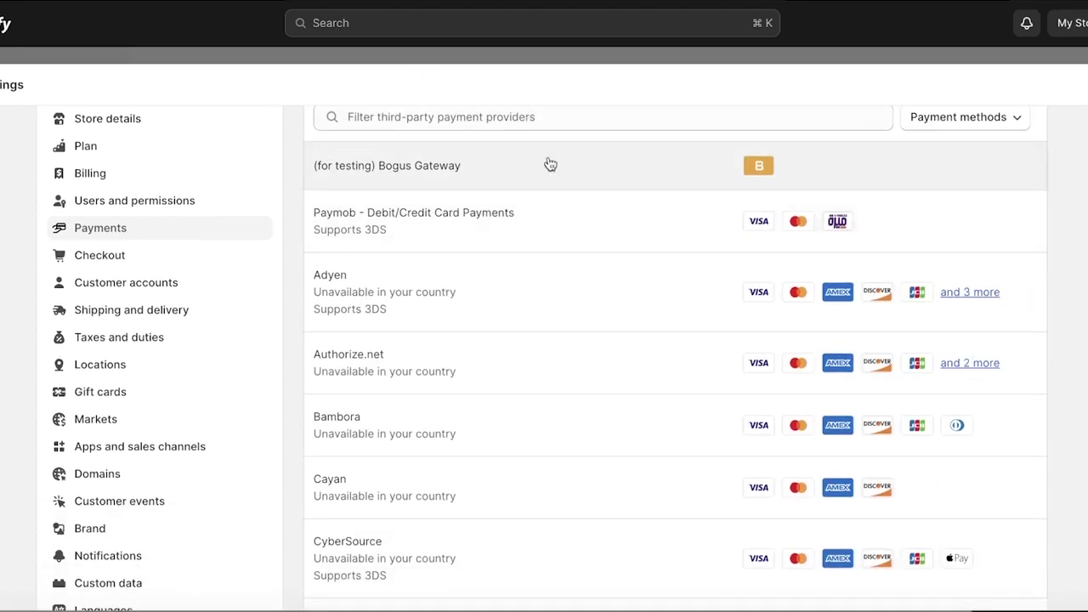
{"action": "left_click", "coordinate": [568, 205]}
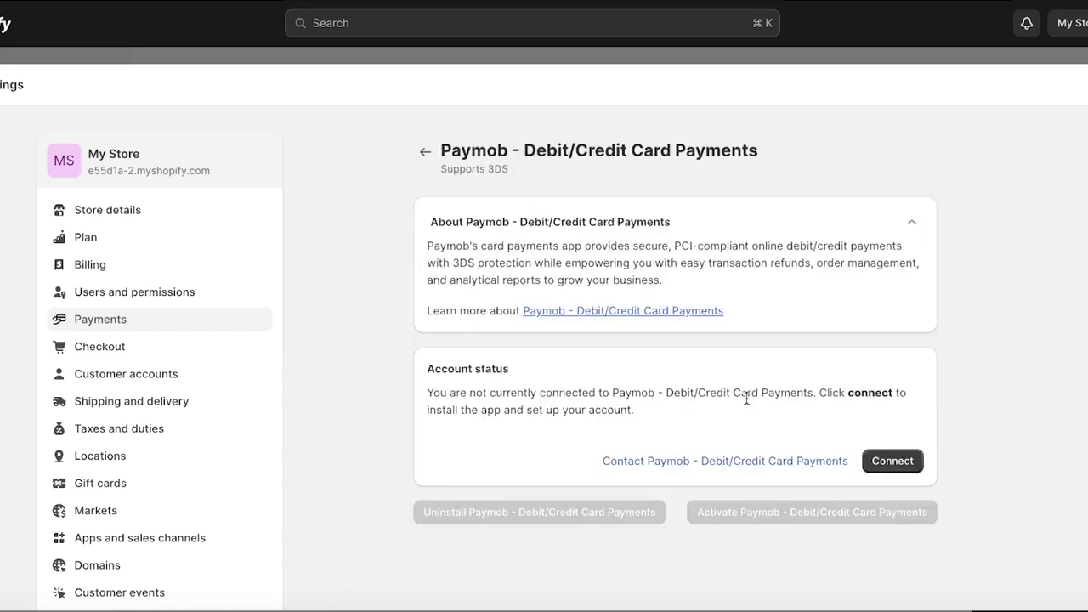
{"action": "left_click", "coordinate": [888, 464]}
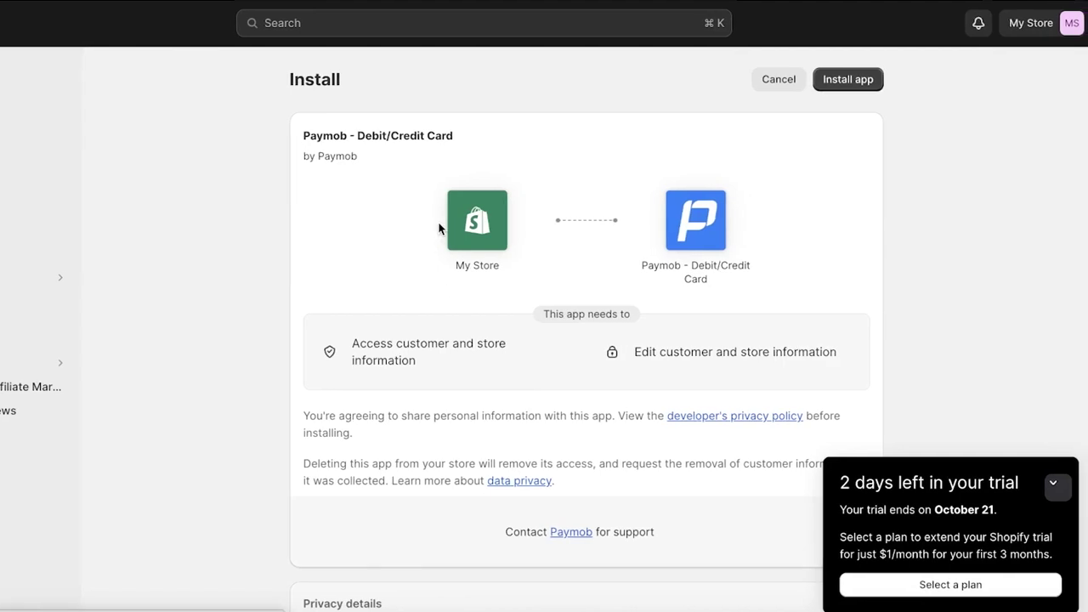
{"action": "left_click", "coordinate": [883, 79]}
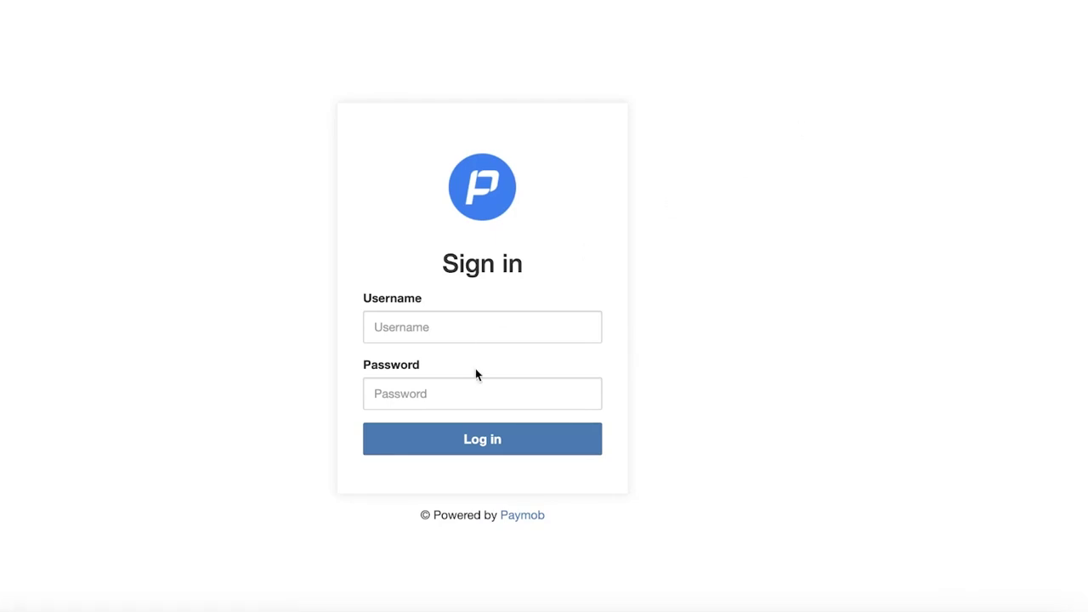
Begin entering a username in the Paymob sign-in form's Username field.
{"action": "left_click", "coordinate": [502, 329]}
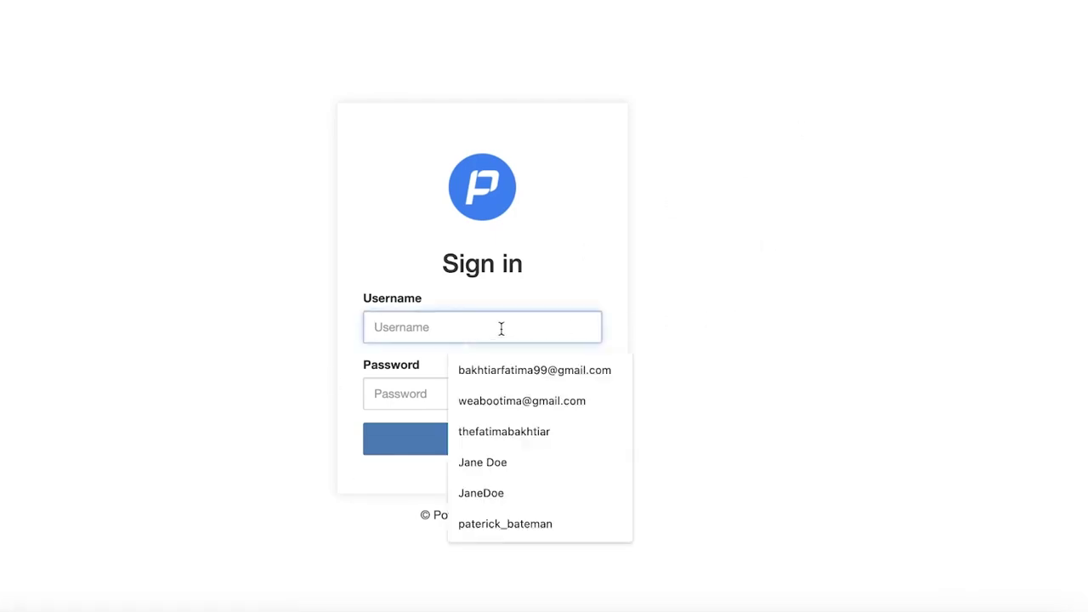
{"action": "left_click", "coordinate": [641, 284]}
{"action": "left_click", "coordinate": [528, 320]}
{"action": "type", "text": "A"}
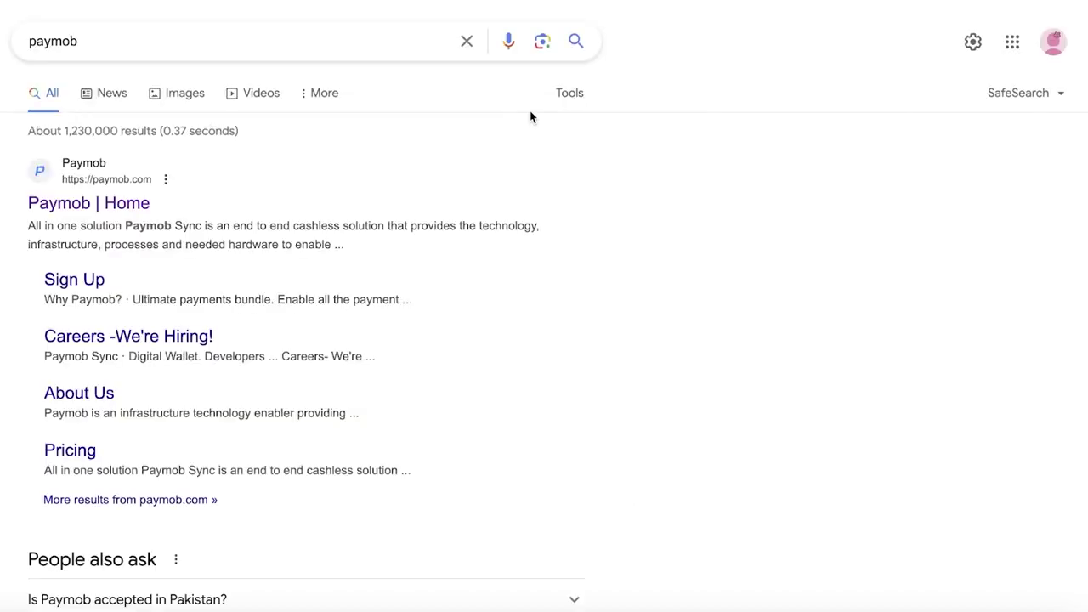
Open the Paymob | Home result and translate its 403 Forbidden page into English.
{"action": "left_click", "coordinate": [66, 209]}
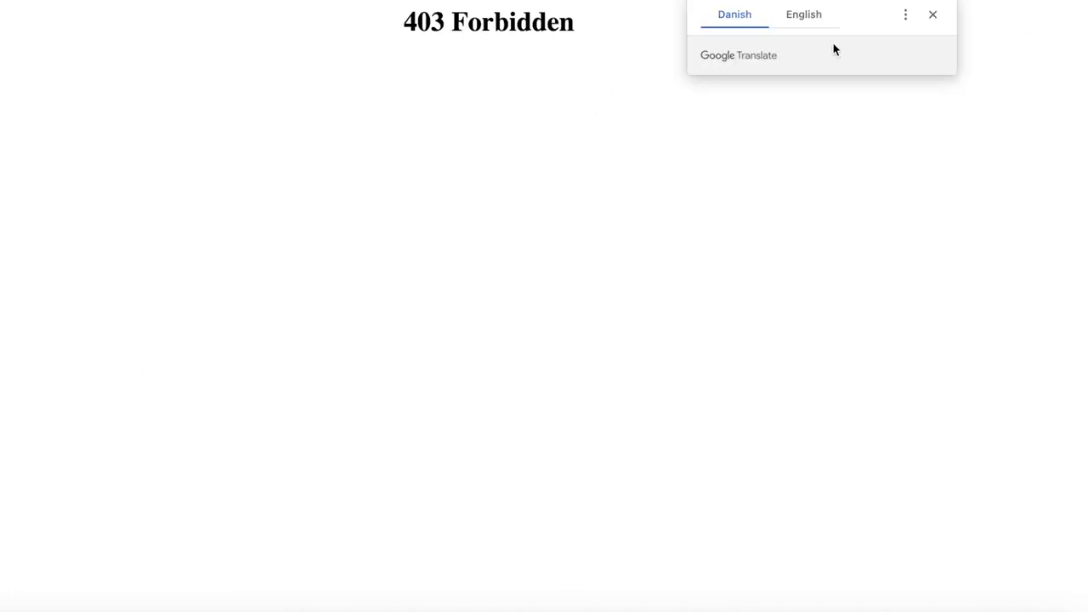
{"action": "left_click", "coordinate": [821, 23]}
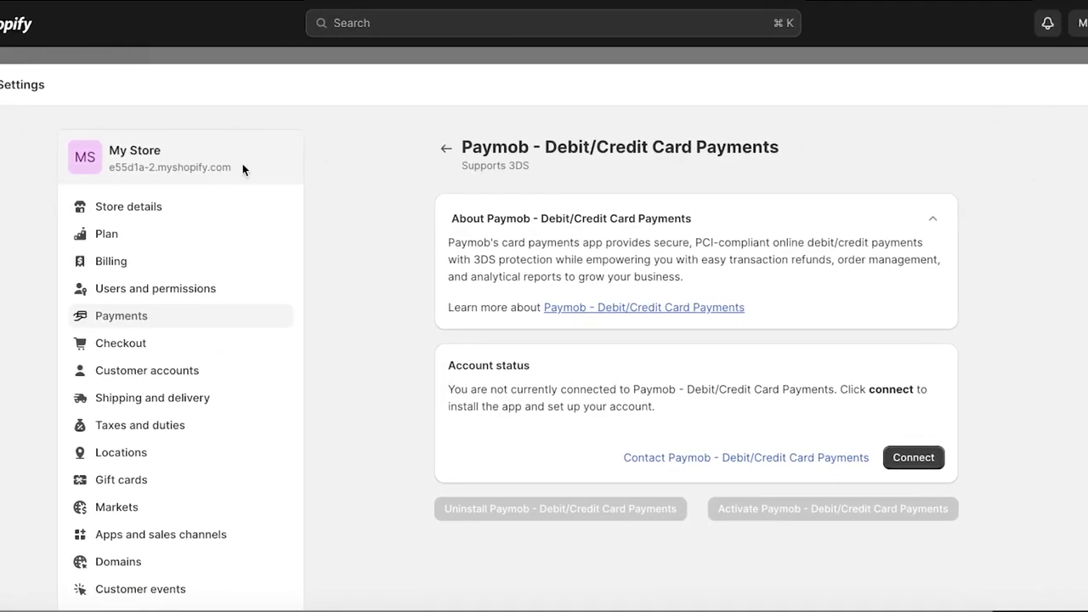
From Payments settings, browse the full list of third-party payment providers under Choose a provider.
{"action": "left_click", "coordinate": [167, 317]}
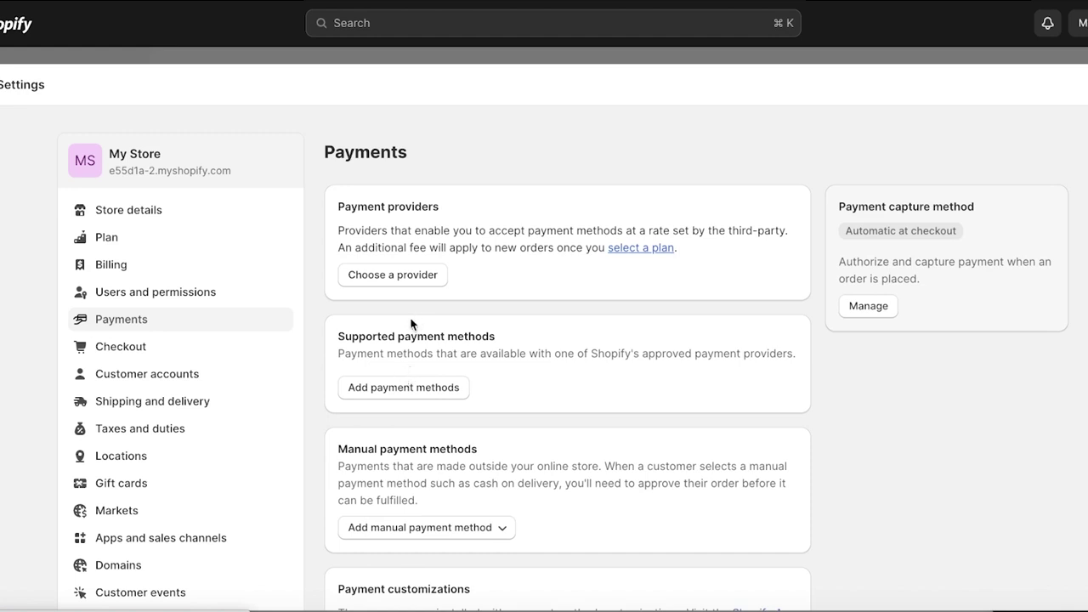
{"action": "left_click", "coordinate": [406, 273]}
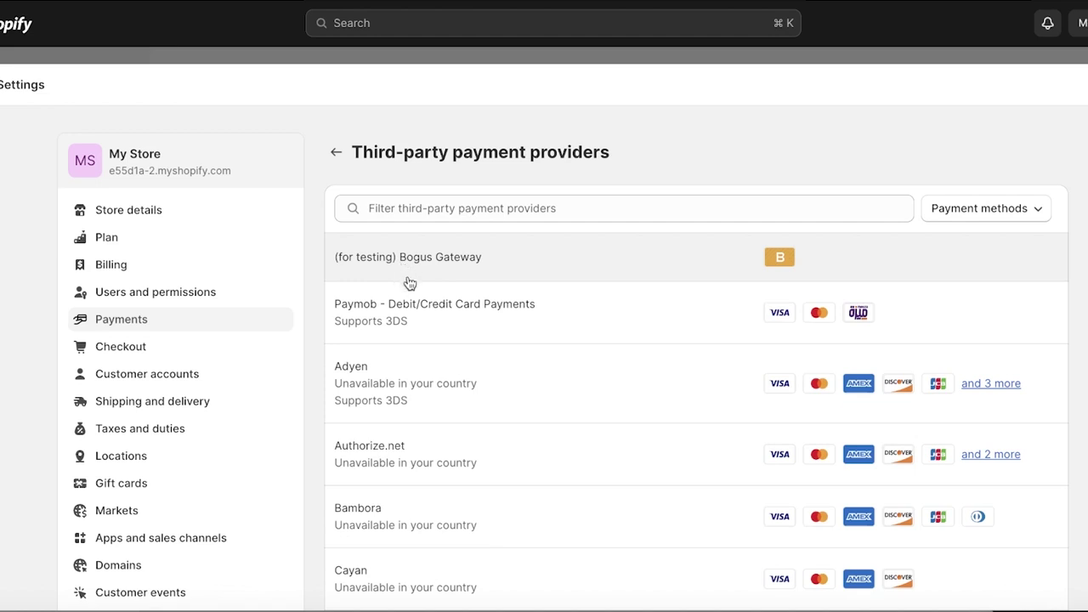
{"action": "scroll", "coordinate": [409, 283], "scroll_direction": "down", "scroll_amount": 5}
{"action": "scroll", "coordinate": [391, 294], "scroll_direction": "down", "scroll_amount": 4}
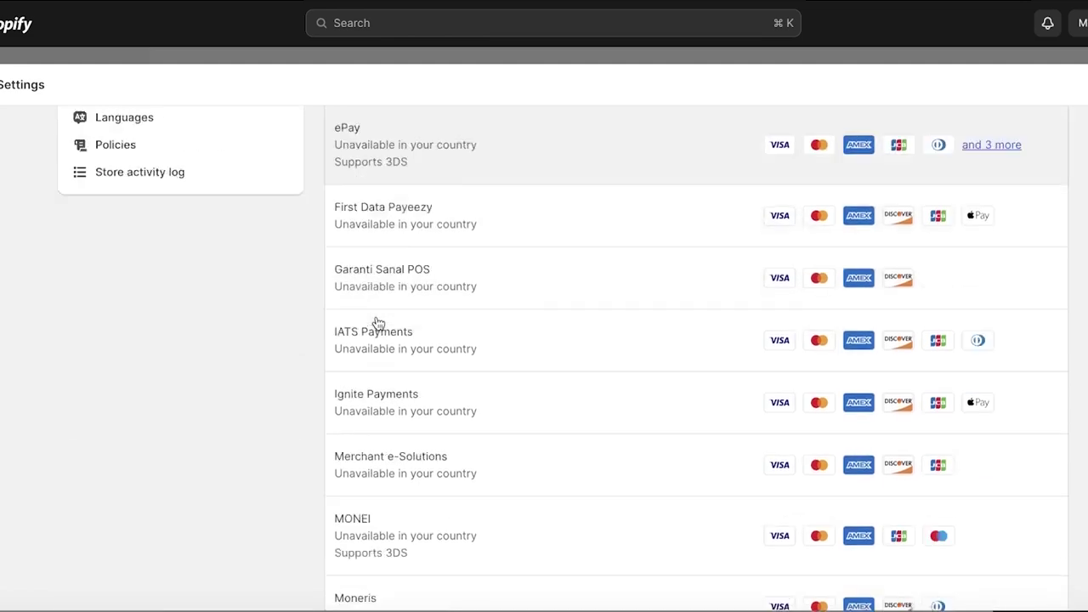
{"action": "scroll", "coordinate": [491, 350], "scroll_direction": "down", "scroll_amount": 6}
{"action": "scroll", "coordinate": [476, 340], "scroll_direction": "down", "scroll_amount": 2}
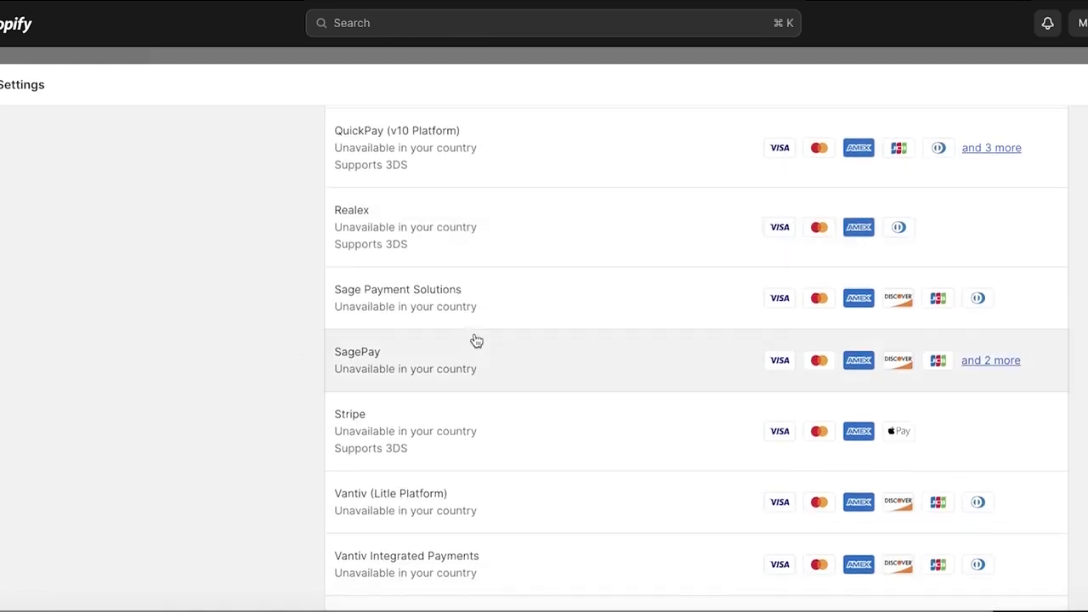
{"action": "scroll", "coordinate": [451, 283], "scroll_direction": "up", "scroll_amount": 15}
{"action": "scroll", "coordinate": [459, 293], "scroll_direction": "up", "scroll_amount": 3}
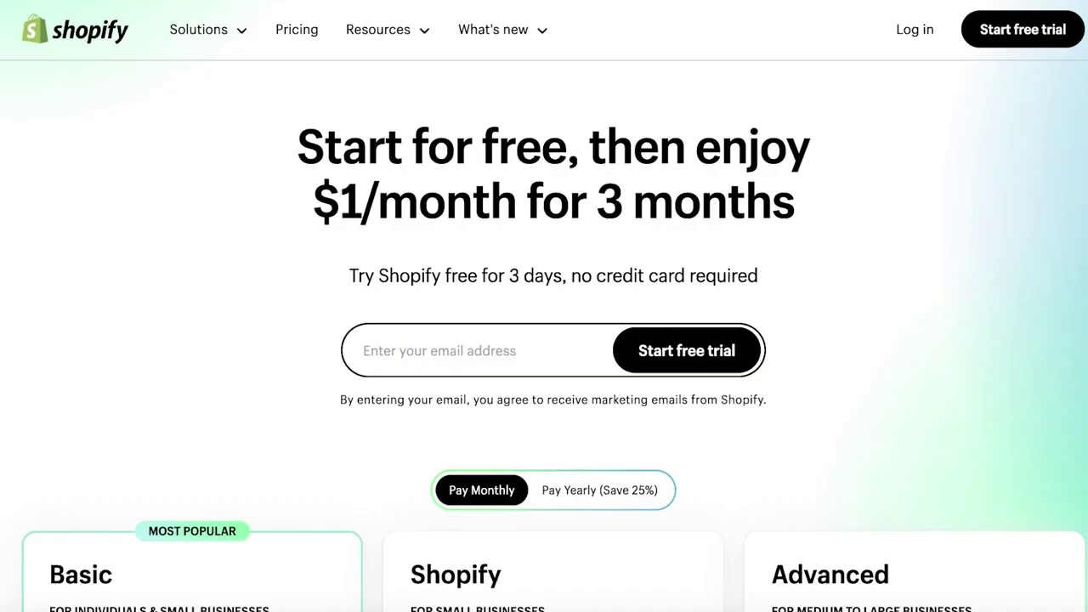
Scroll through the Basic ($25), Shopify ($65) and Advanced ($399) USD/mo plan cards on the pricing page.
{"action": "scroll", "coordinate": [694, 262], "scroll_direction": "down", "scroll_amount": 5}
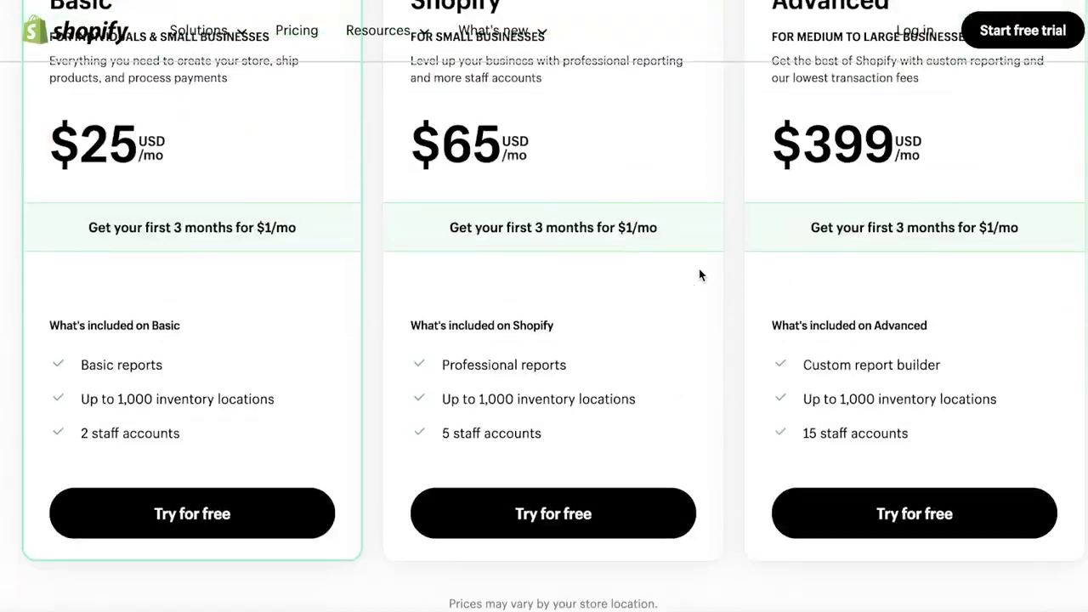
{"action": "scroll", "coordinate": [535, 303], "scroll_direction": "up", "scroll_amount": 2}
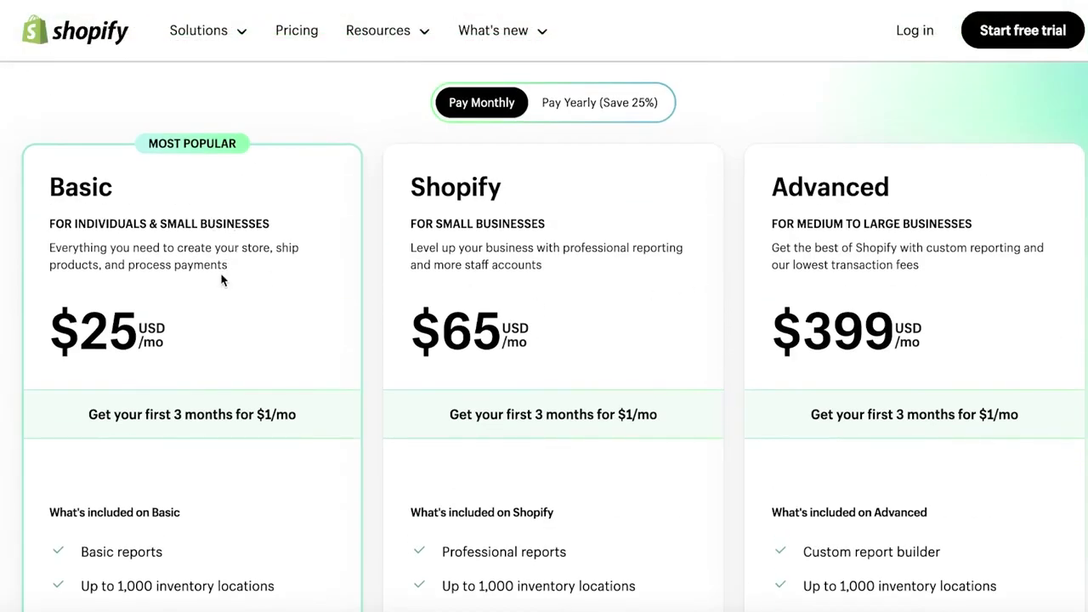
{"action": "scroll", "coordinate": [228, 255], "scroll_direction": "down", "scroll_amount": 2}
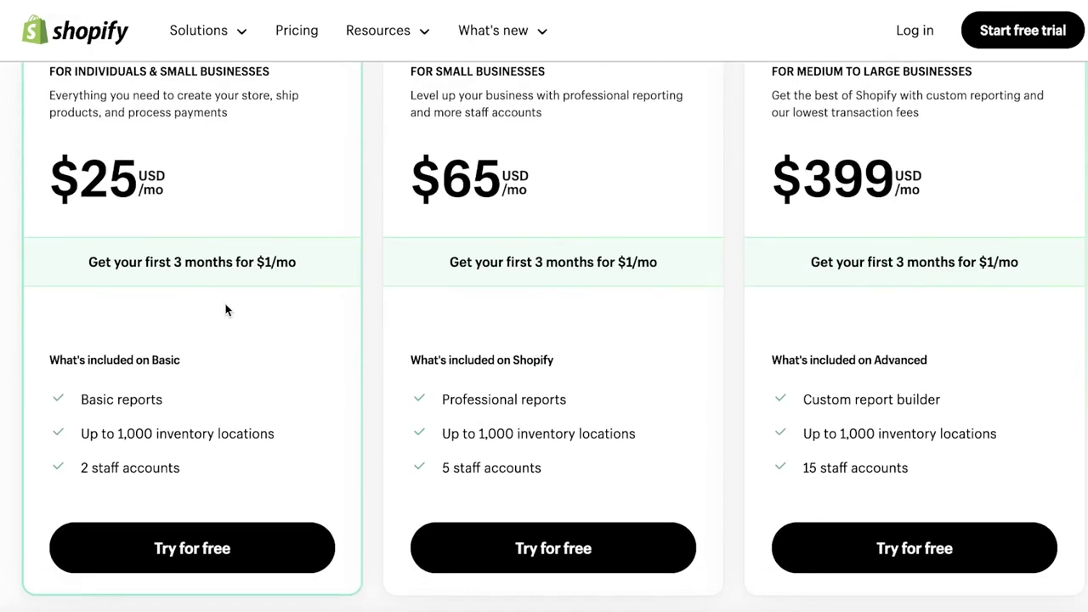
{"action": "scroll", "coordinate": [251, 329], "scroll_direction": "up", "scroll_amount": 3}
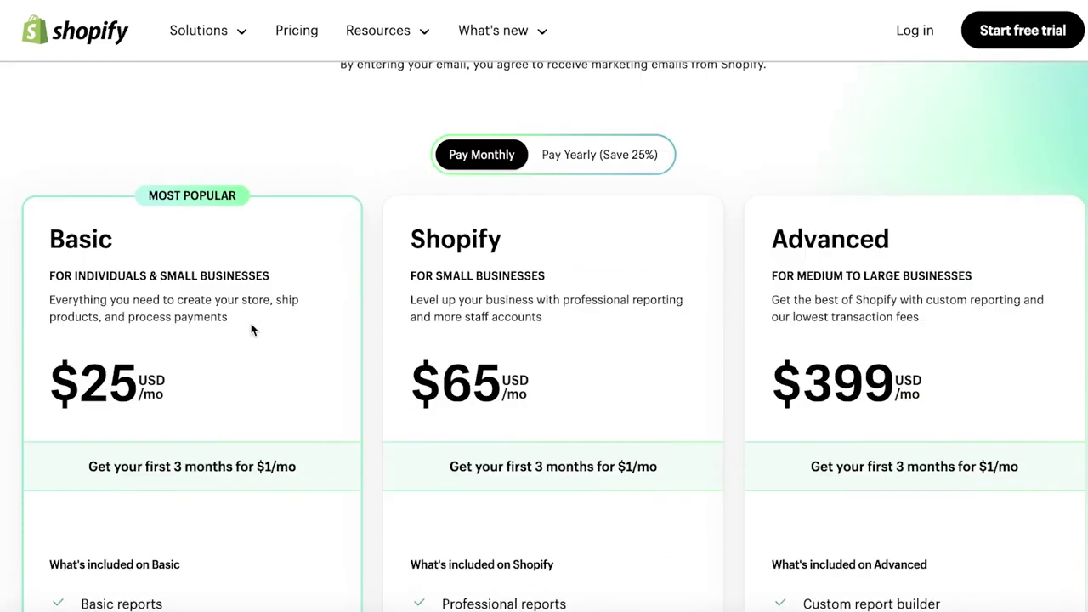
{"action": "scroll", "coordinate": [557, 306], "scroll_direction": "down", "scroll_amount": 3}
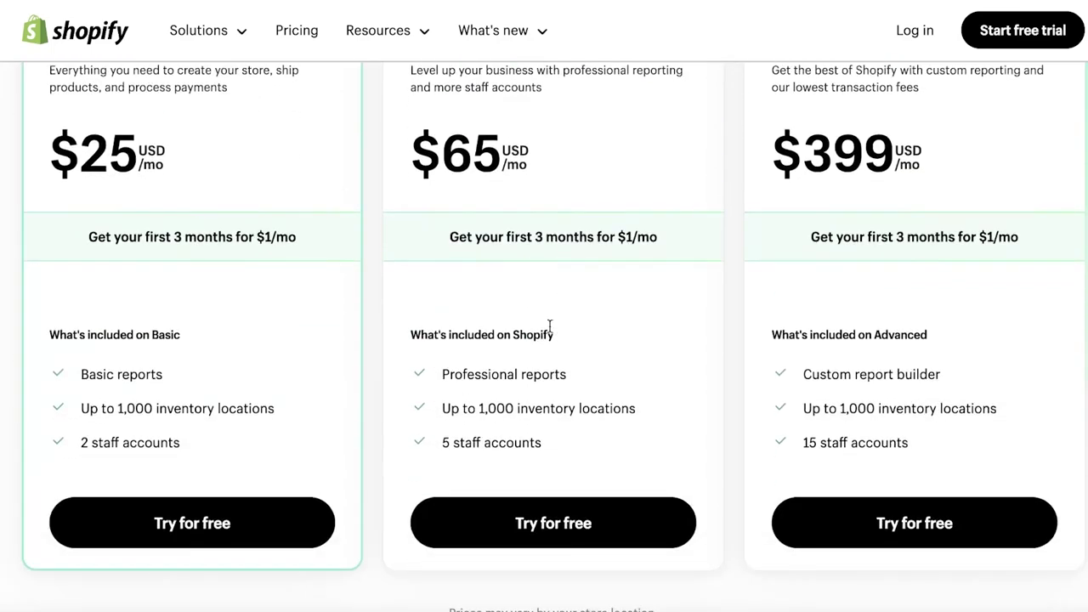
{"action": "scroll", "coordinate": [548, 328], "scroll_direction": "up", "scroll_amount": 1}
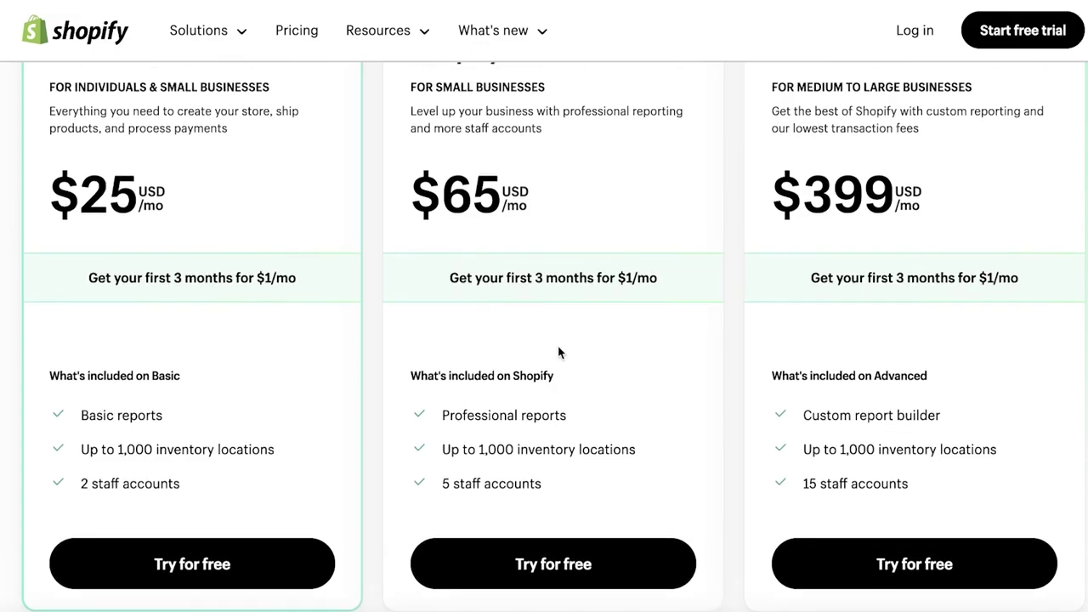
{"action": "scroll", "coordinate": [559, 353], "scroll_direction": "down", "scroll_amount": 10}
{"action": "scroll", "coordinate": [559, 368], "scroll_direction": "up", "scroll_amount": 15}
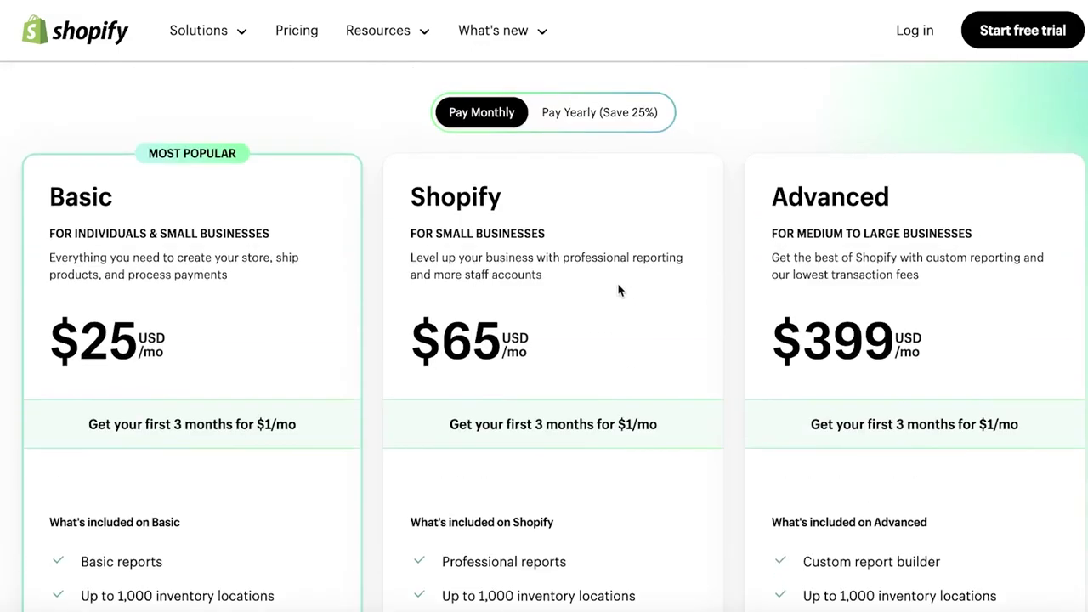